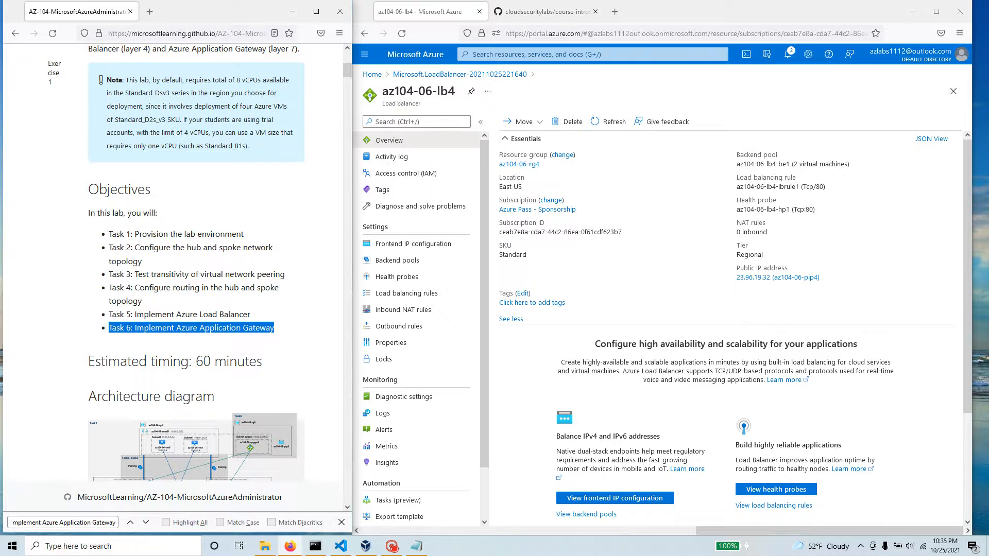
# Step: Review the lab objectives and find the "Task 6: Implement Azure Application Gateway" section in the lab manual
pyautogui.moveTo(265, 316); pyautogui.dragTo(85, 246)
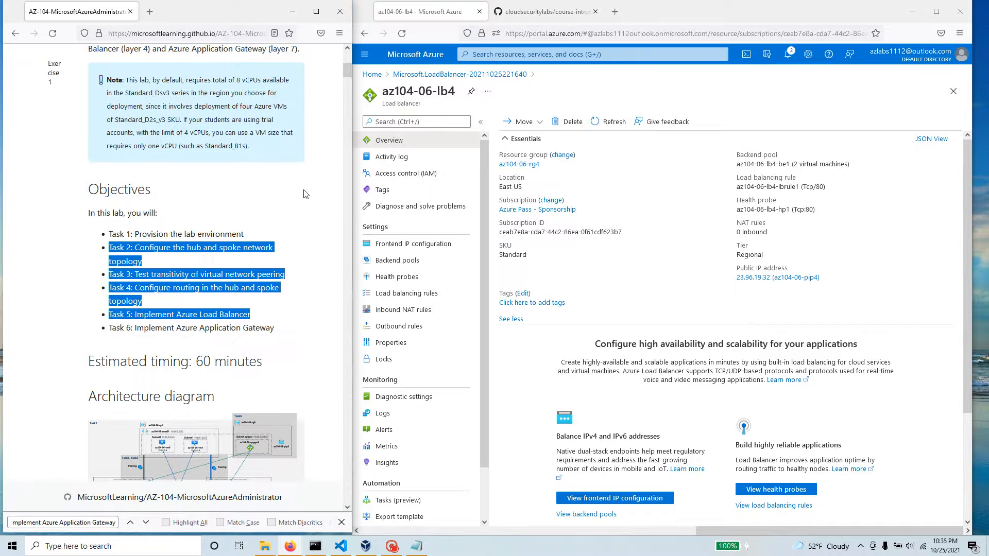
pyautogui.scroll(5, 305, 196)
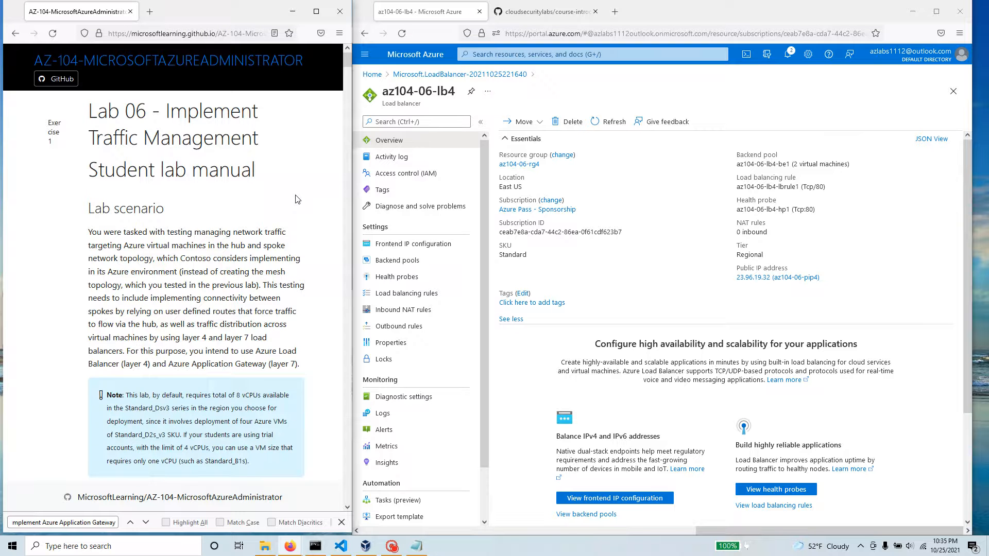
pyautogui.scroll(-4, 297, 199)
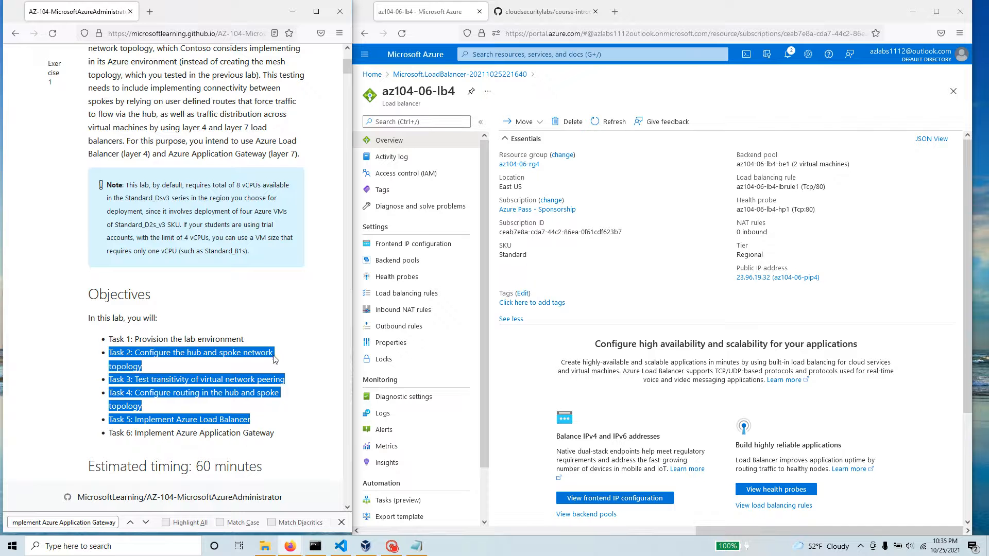
pyautogui.click(247, 406)
pyautogui.moveTo(277, 438); pyautogui.dragTo(109, 437)
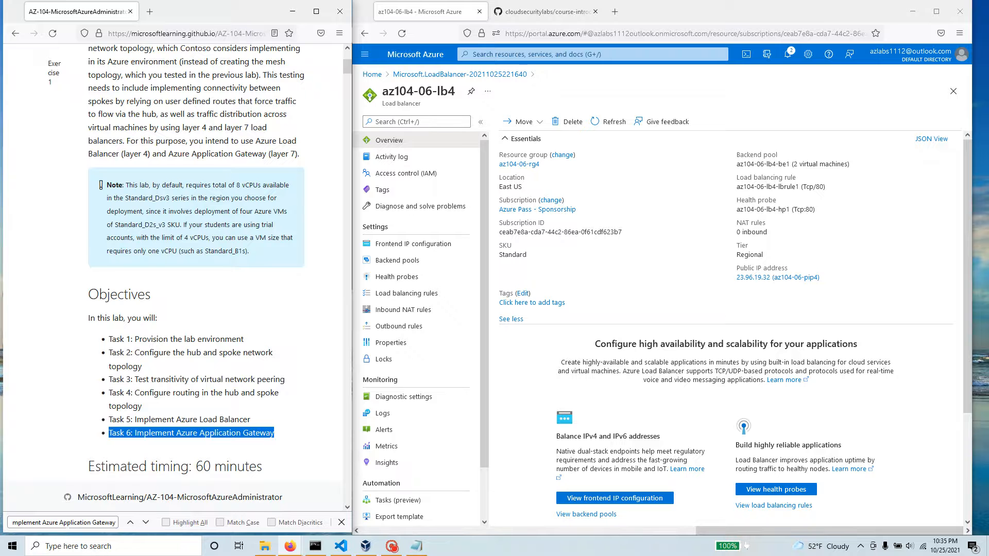
pyautogui.click(66, 522)
pyautogui.press('Return')
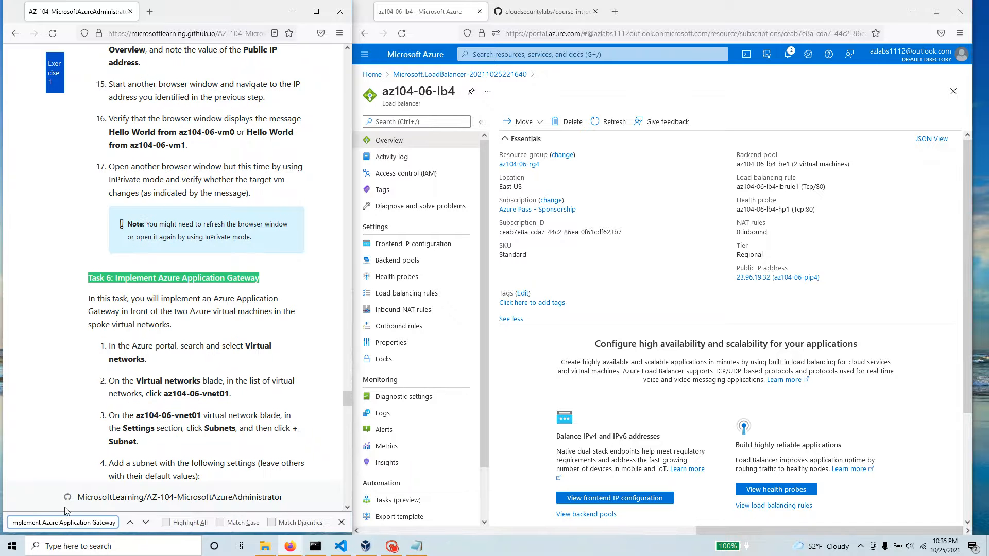
pyautogui.scroll(-3, 215, 344)
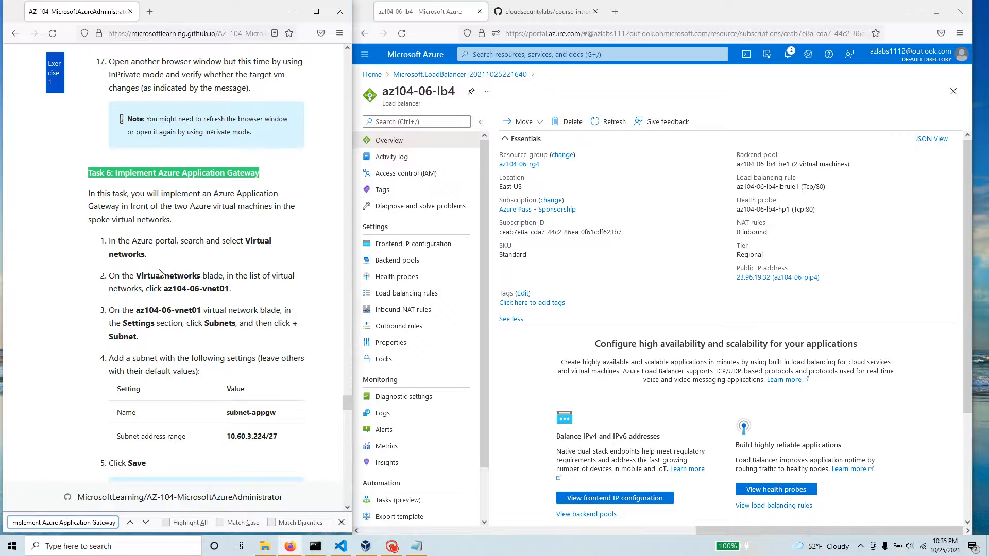
# Step: Return to the portal home page, search for "virtu" and open the Virtual networks service
pyautogui.click(372, 74)
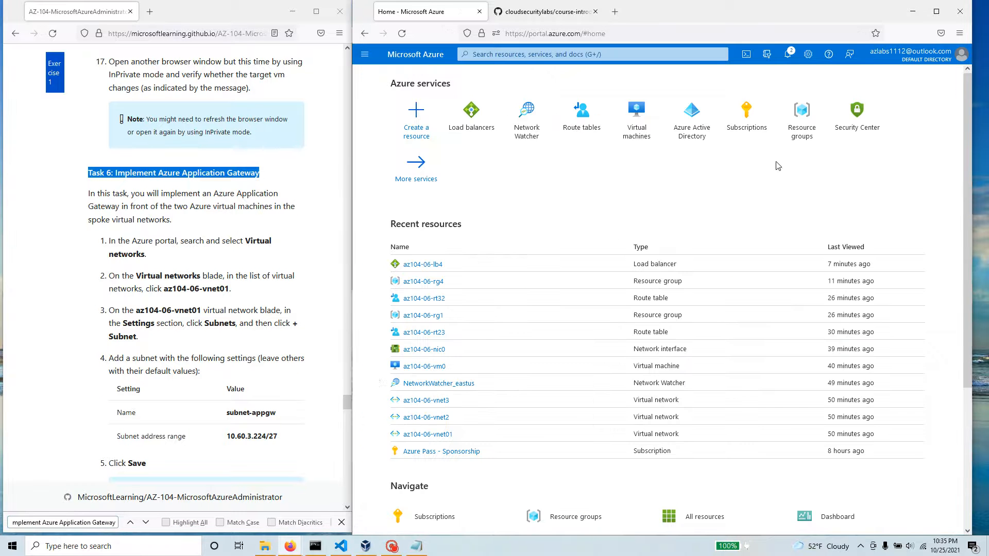
pyautogui.scroll(-2, 92, 254)
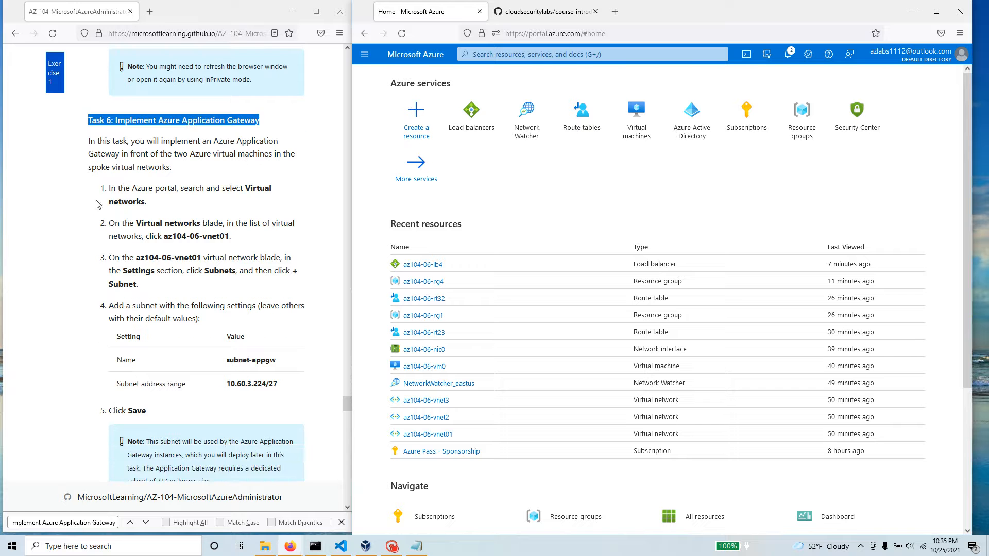
pyautogui.doubleClick(268, 190)
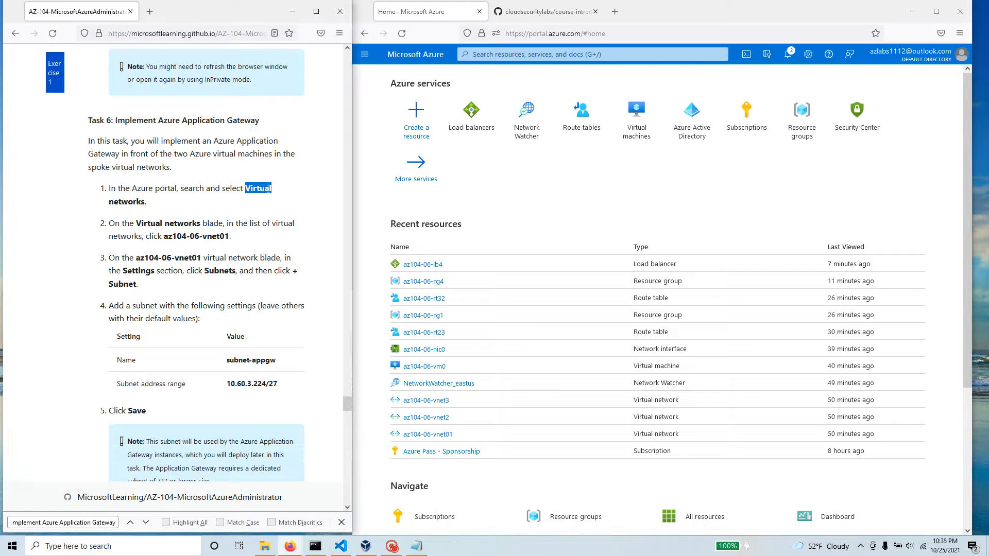
pyautogui.click(499, 55)
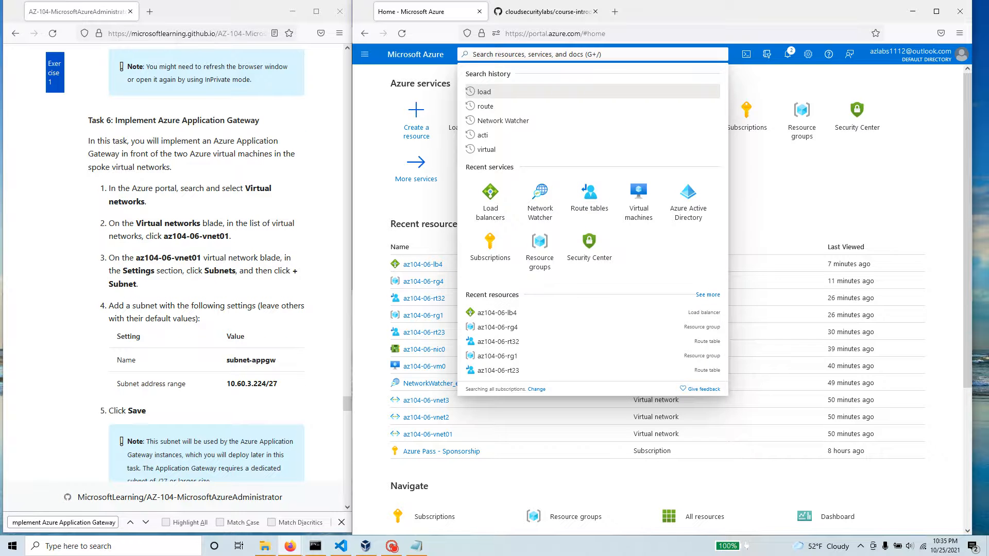
pyautogui.write('virtu')
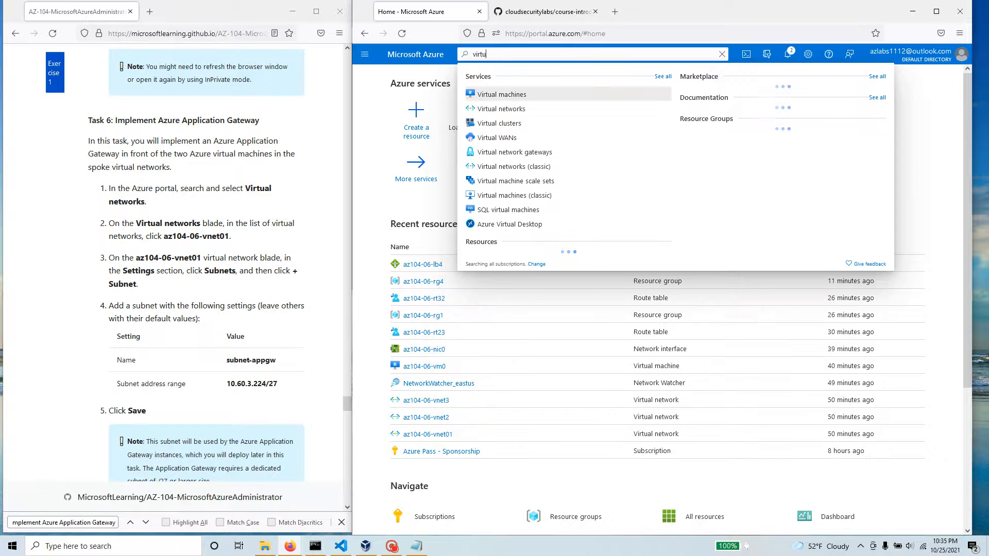
pyautogui.click(510, 109)
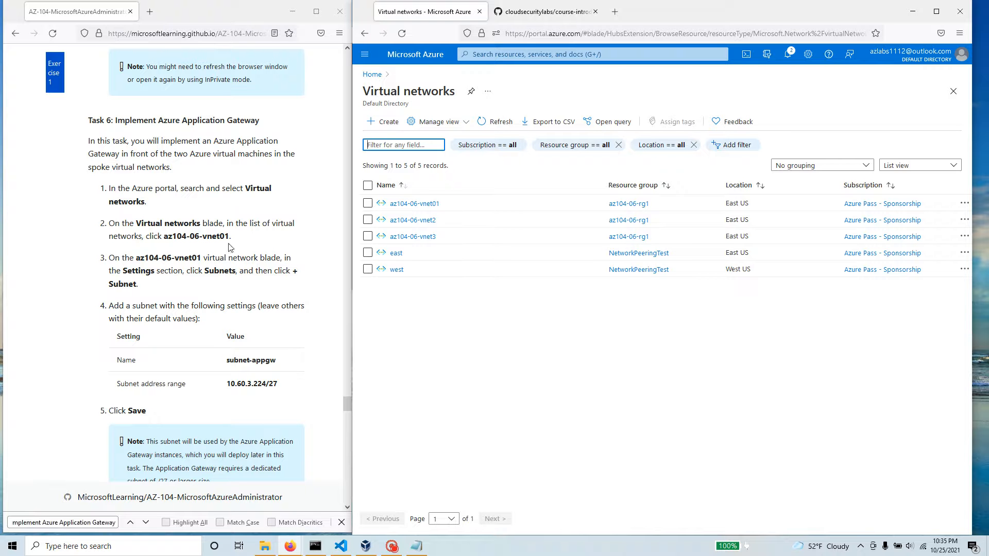
# Step: Open the virtual network az104-06-vnet01 and show its subnets
pyautogui.moveTo(230, 237); pyautogui.dragTo(164, 236)
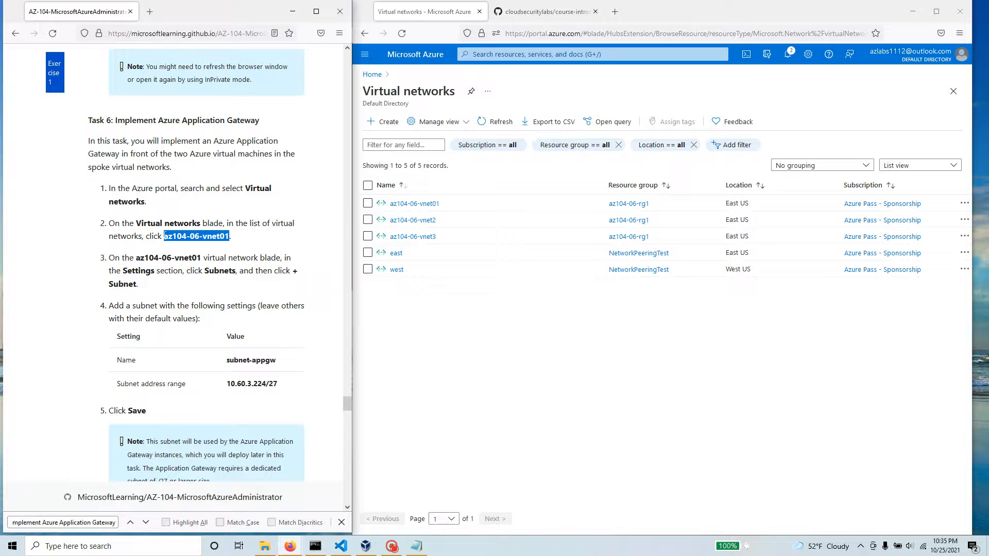
pyautogui.click(426, 204)
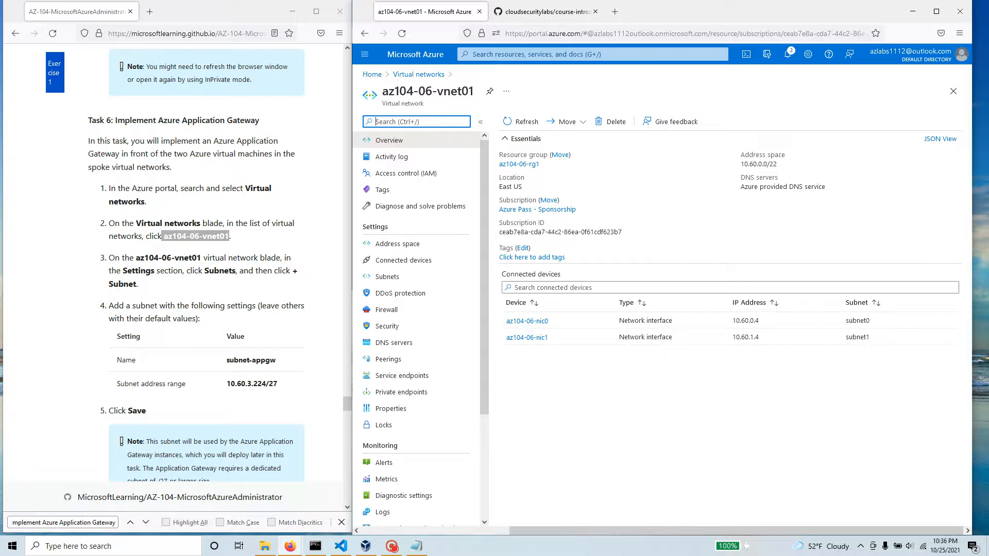
pyautogui.moveTo(204, 270); pyautogui.dragTo(244, 271)
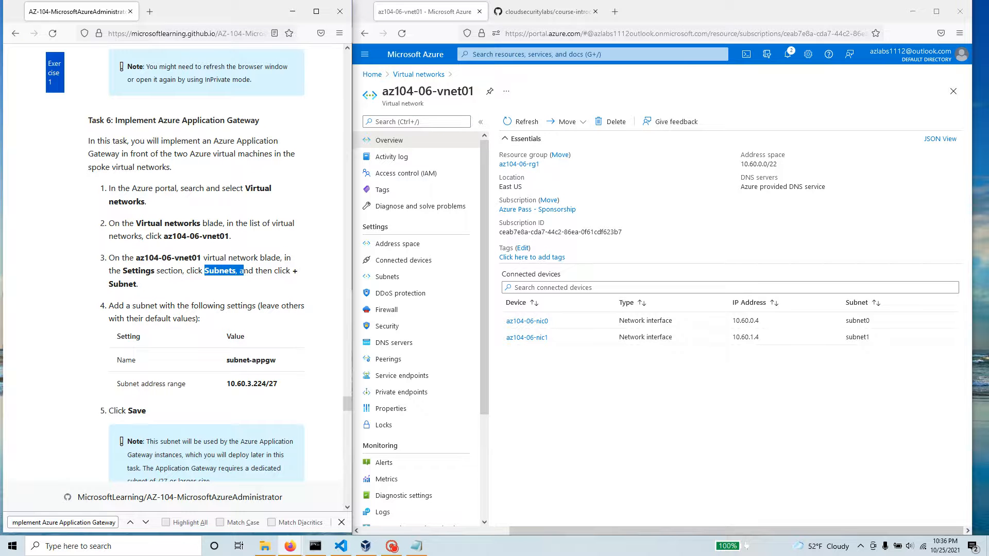
pyautogui.moveTo(260, 120); pyautogui.dragTo(125, 120)
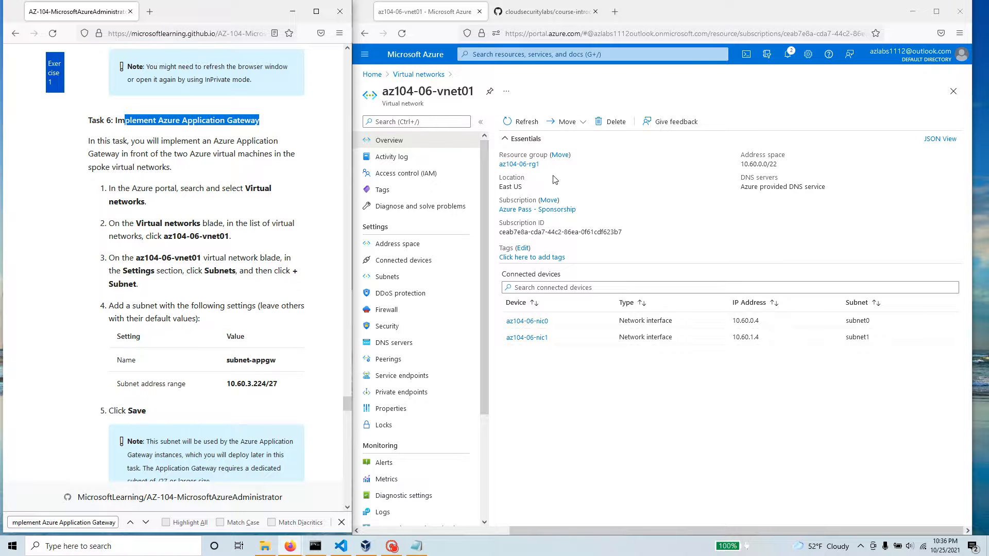
pyautogui.moveTo(475, 92); pyautogui.dragTo(407, 92)
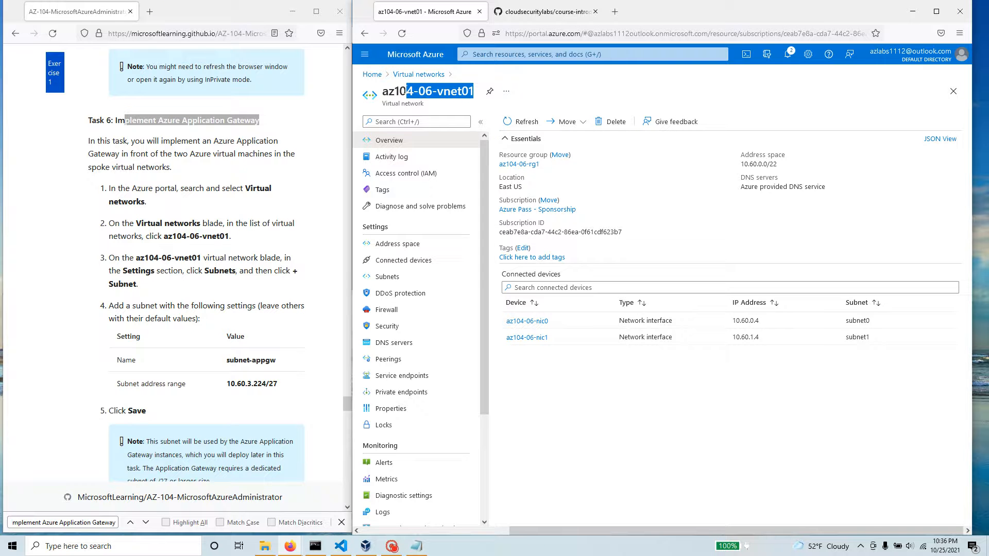
pyautogui.click(400, 282)
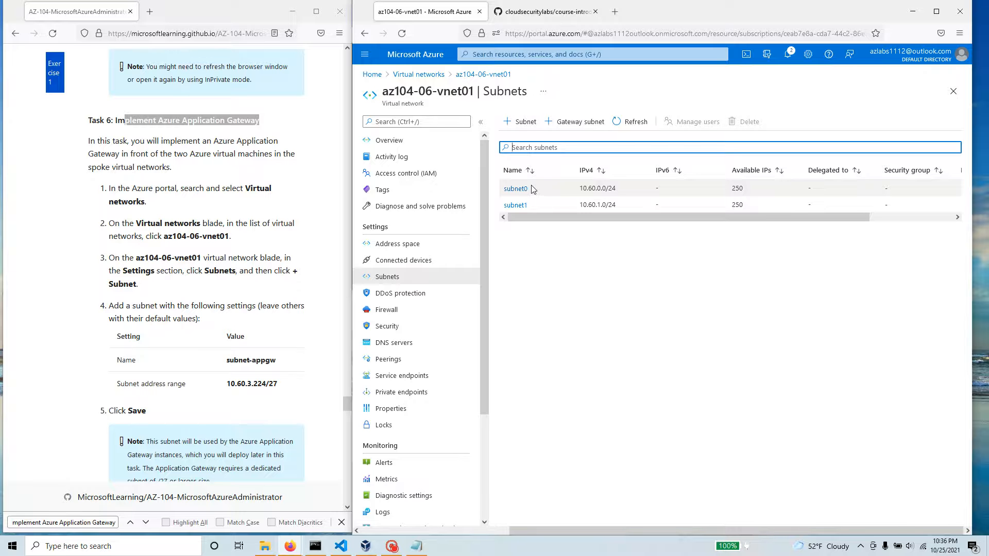
# Step: Start a new subnet in az104-06-vnet01 and name it subnet-appgw, without leading spaces
pyautogui.click(526, 122)
pyautogui.moveTo(279, 360); pyautogui.dragTo(222, 364)
pyautogui.rightClick(236, 363)
pyautogui.click(260, 373)
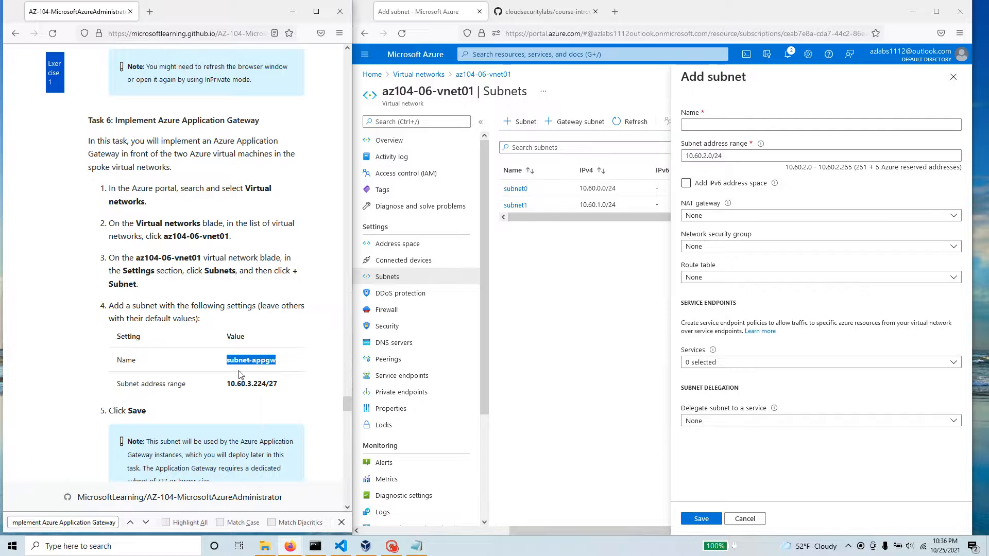
pyautogui.click(723, 125)
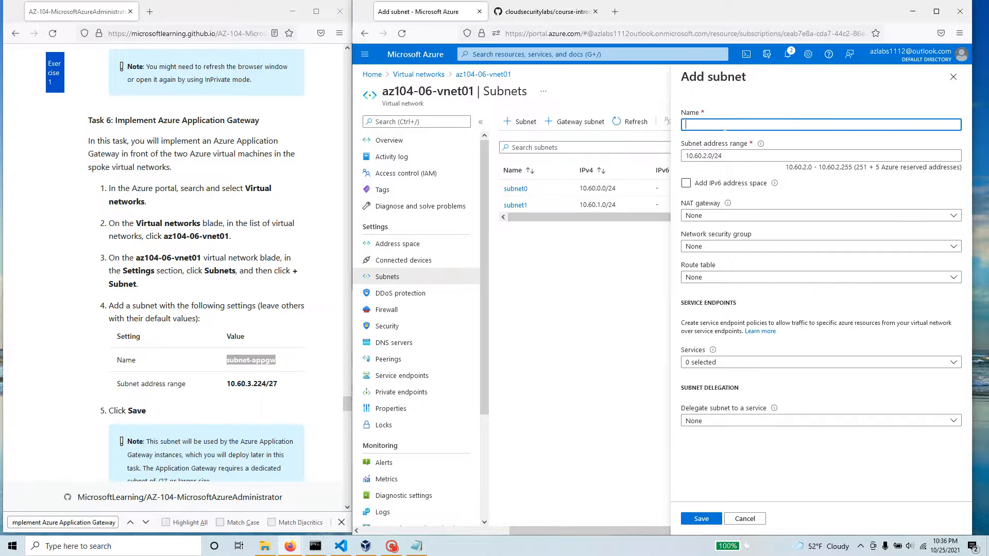
pyautogui.hotkey('ctrl', 'v')
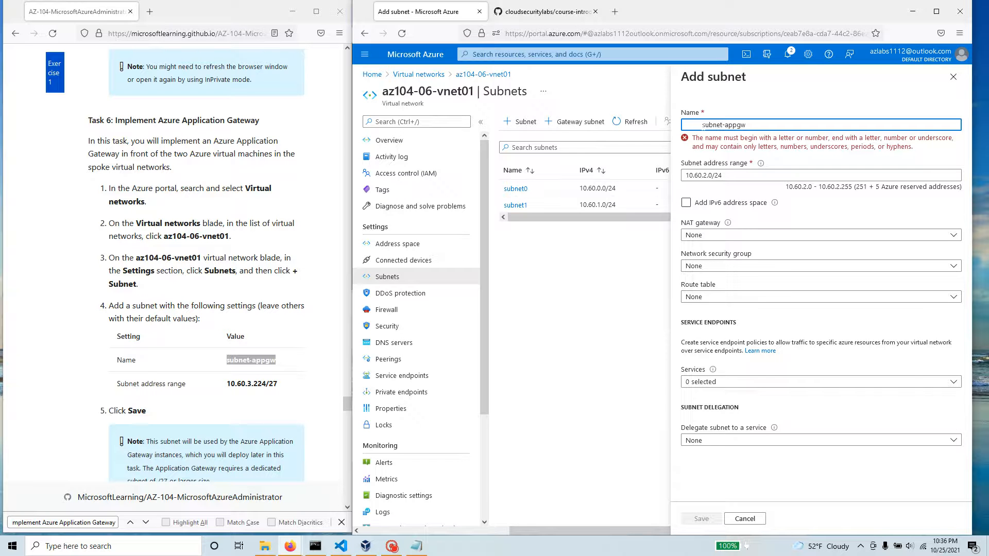
pyautogui.click(702, 125)
pyautogui.press('BackSpace')
pyautogui.press('BackSpace')
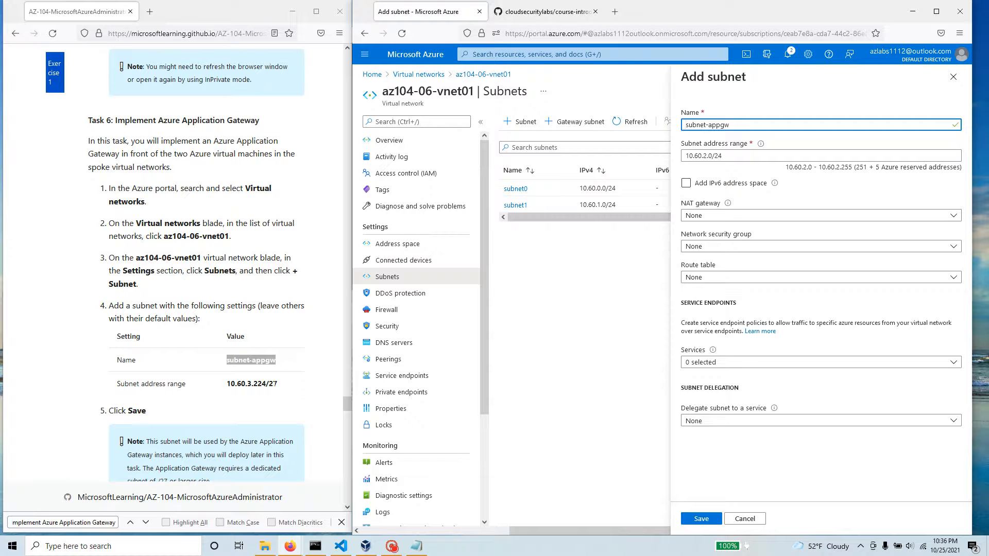
# Step: Set the new subnet's address range to 10.60.3.224/27, copied from the lab instructions
pyautogui.moveTo(285, 387); pyautogui.dragTo(228, 383)
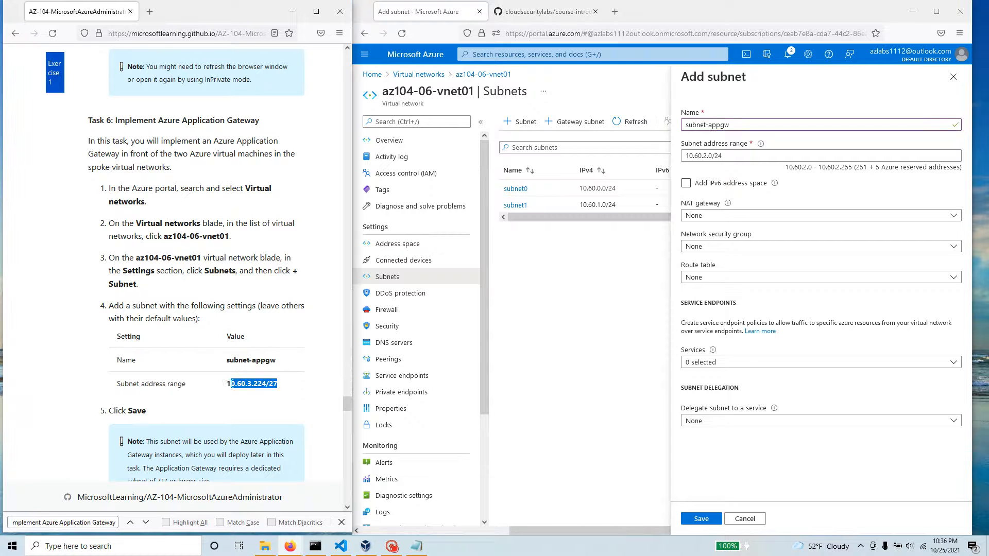
pyautogui.rightClick(229, 388)
pyautogui.click(242, 396)
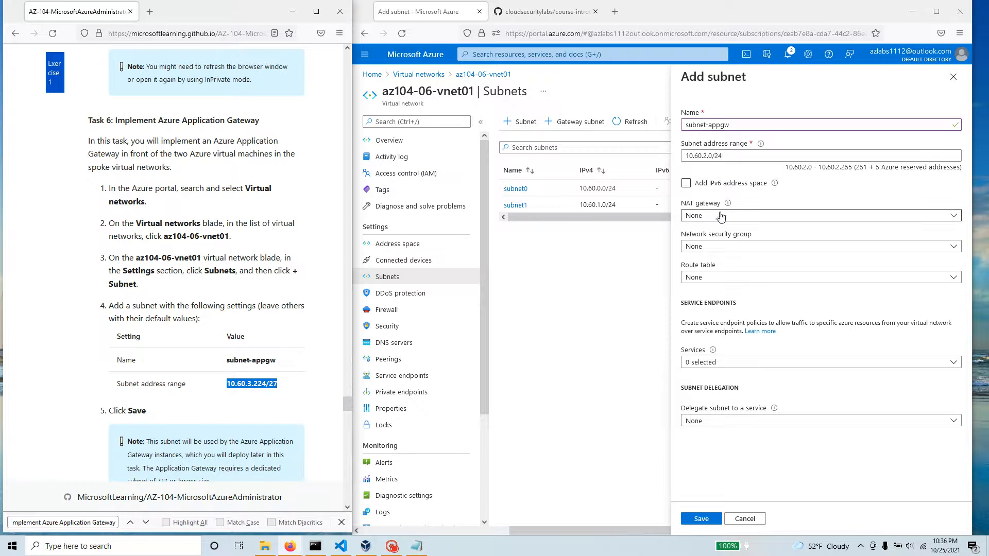
pyautogui.tripleClick(711, 156)
pyautogui.hotkey('ctrl', 'v')
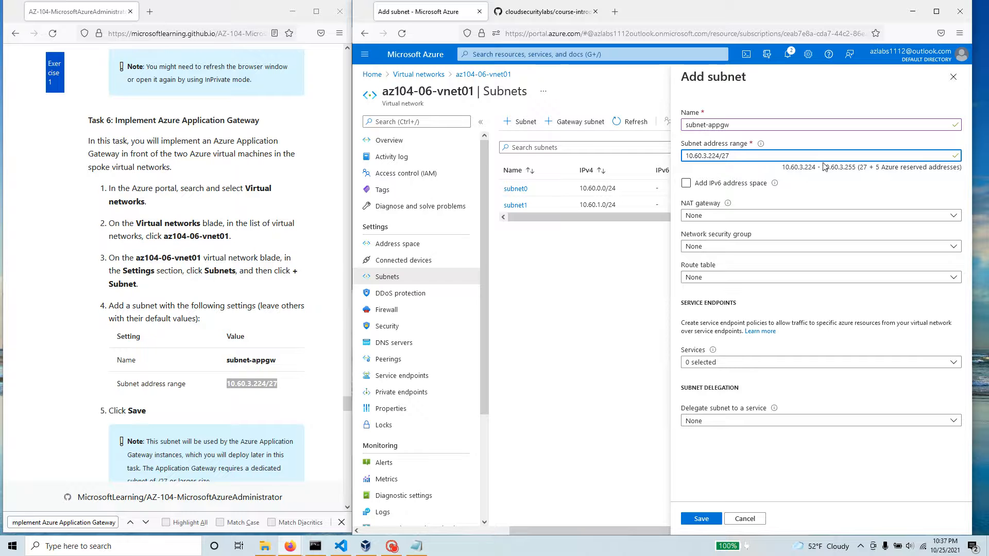
# Step: Check the subnet's usable address range against the lab manual's note on the subnet size required by Application Gateway
pyautogui.moveTo(858, 168)
pyautogui.mouseDown()
pyautogui.moveTo(885, 171)
pyautogui.moveTo(866, 170)
pyautogui.mouseUp()
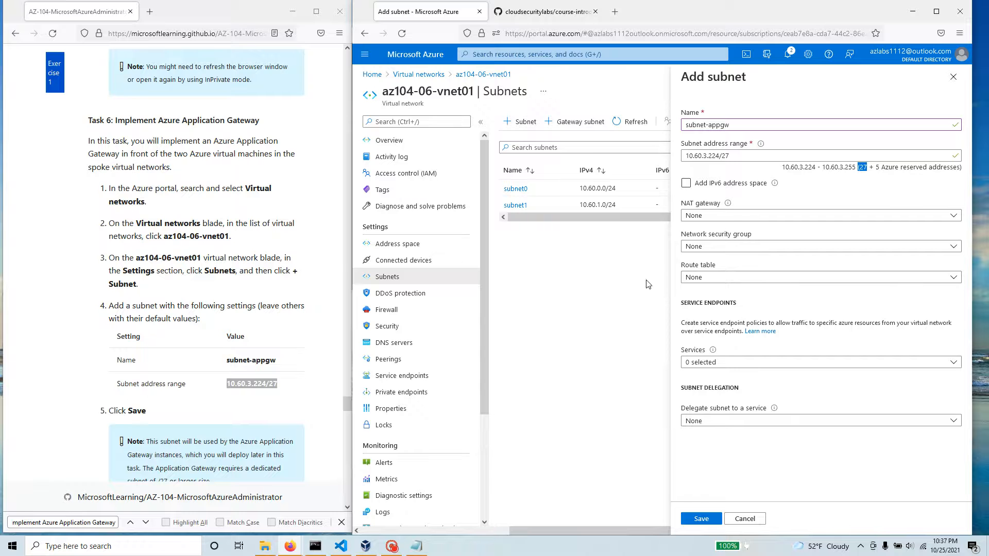
pyautogui.scroll(-5, 267, 460)
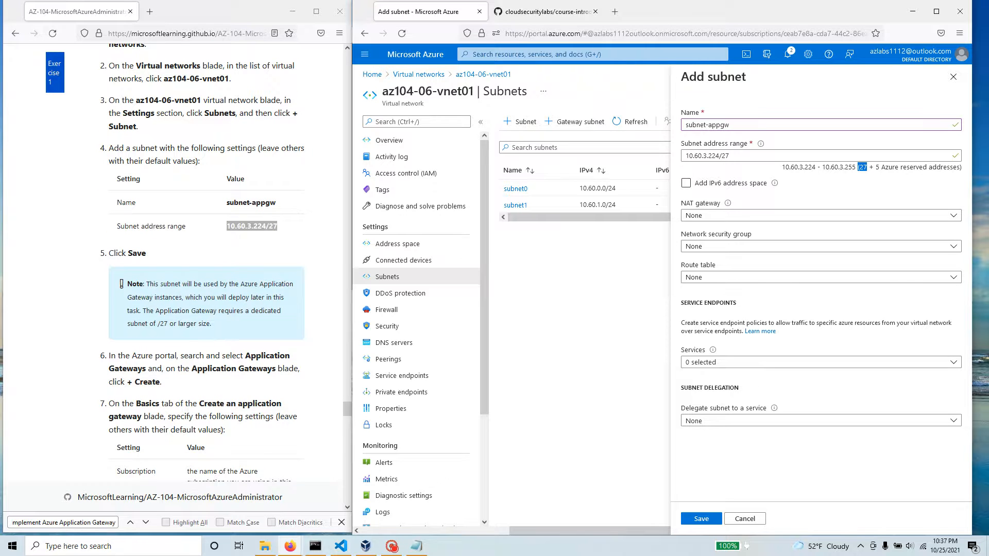
pyautogui.moveTo(150, 283); pyautogui.dragTo(208, 323)
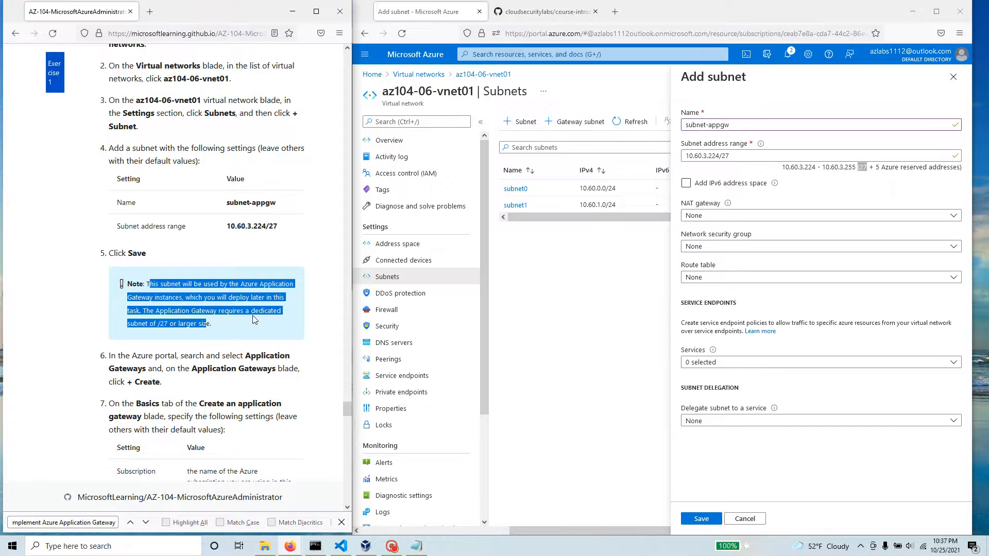
pyautogui.click(170, 330)
pyautogui.moveTo(164, 323); pyautogui.dragTo(157, 324)
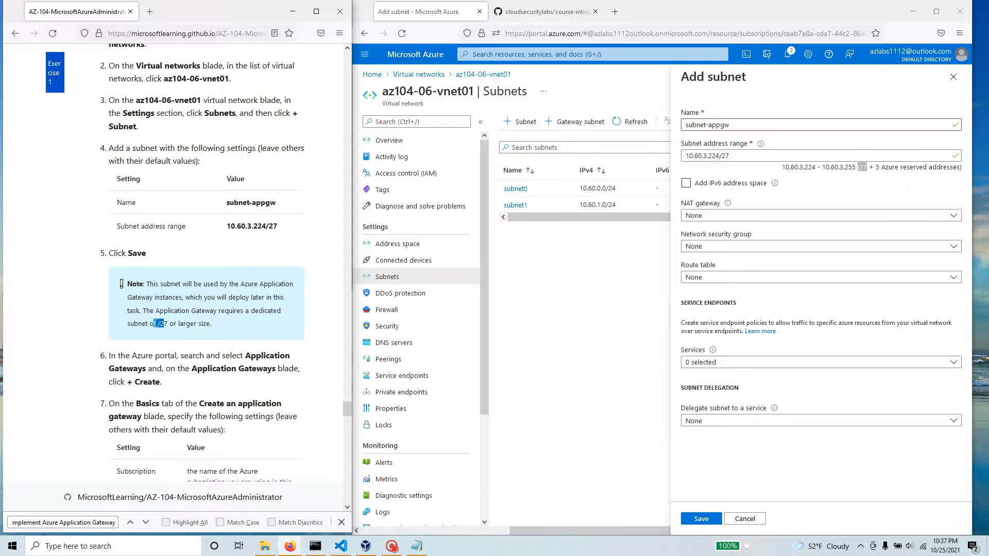
pyautogui.moveTo(219, 324); pyautogui.dragTo(126, 285)
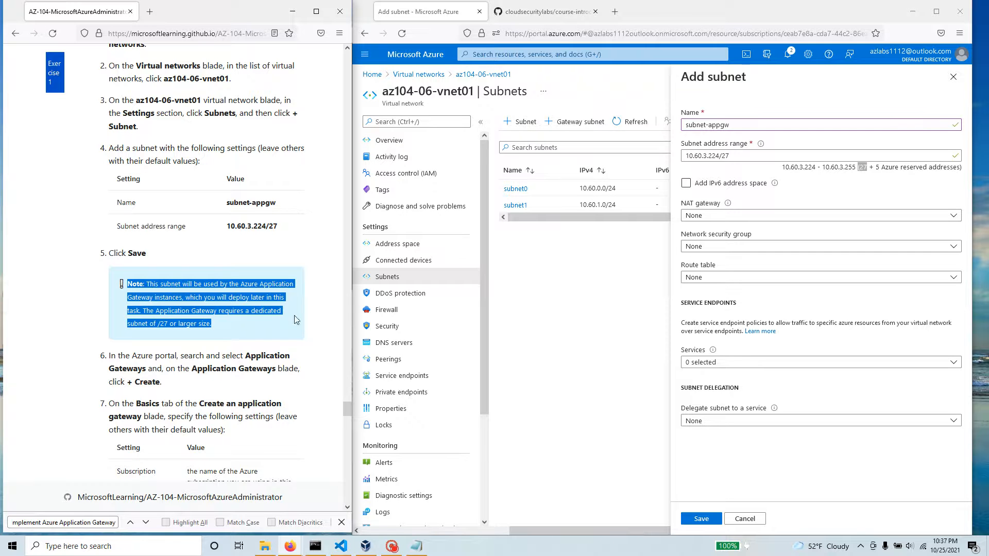
pyautogui.click(754, 157)
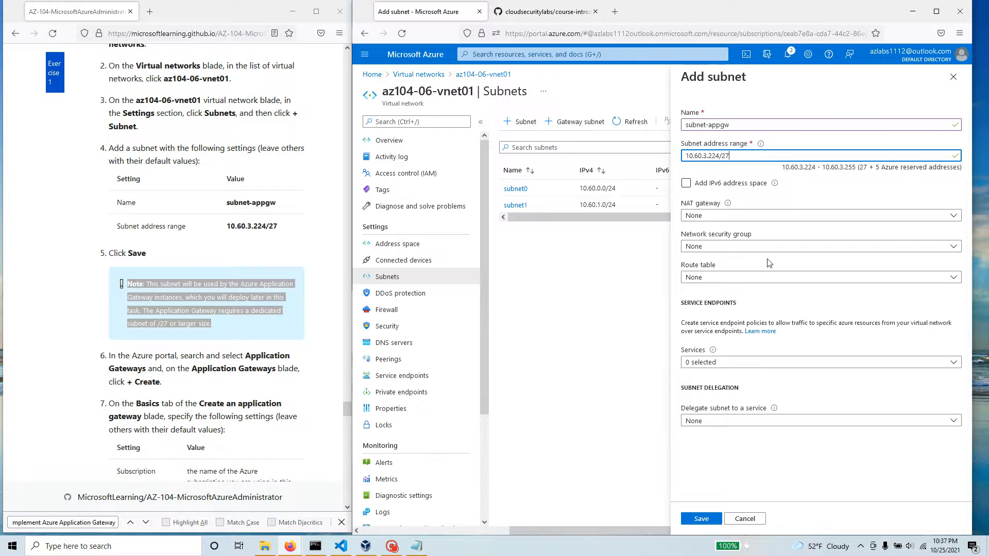
pyautogui.click(274, 327)
pyautogui.scroll(-2, 270, 327)
pyautogui.scroll(-3, 268, 326)
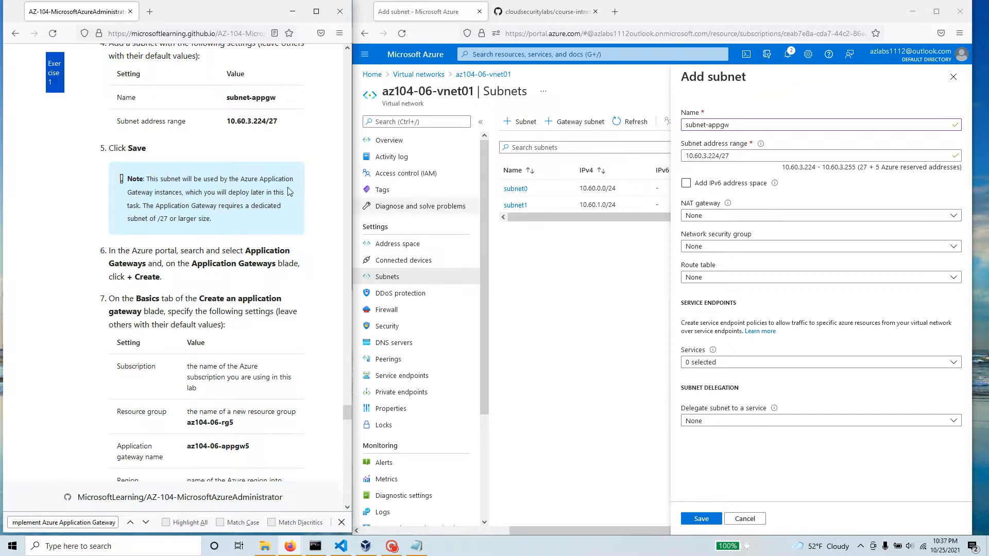
pyautogui.scroll(2, 129, 162)
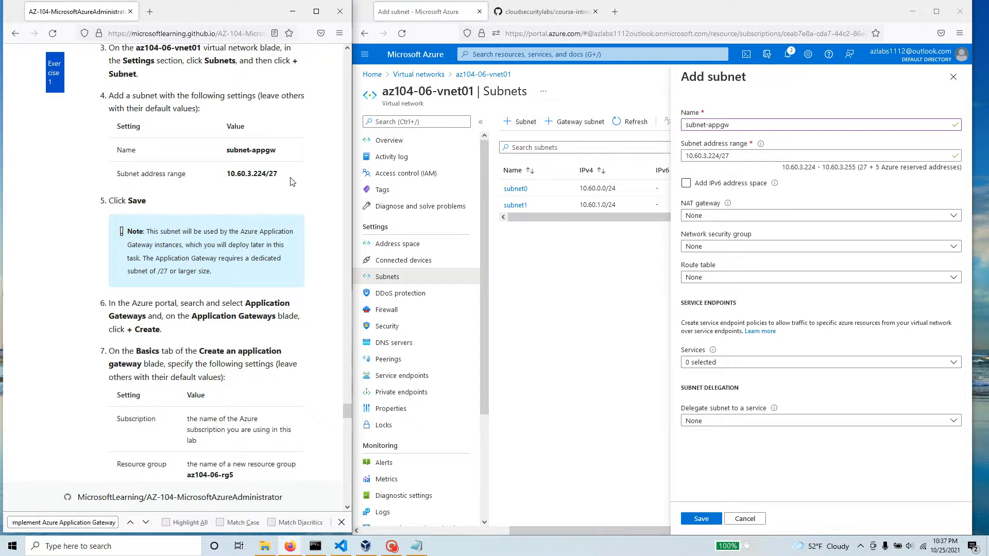
# Step: Save the new subnet and bring up the Application Gateway creation instructions in the lab manual
pyautogui.click(708, 519)
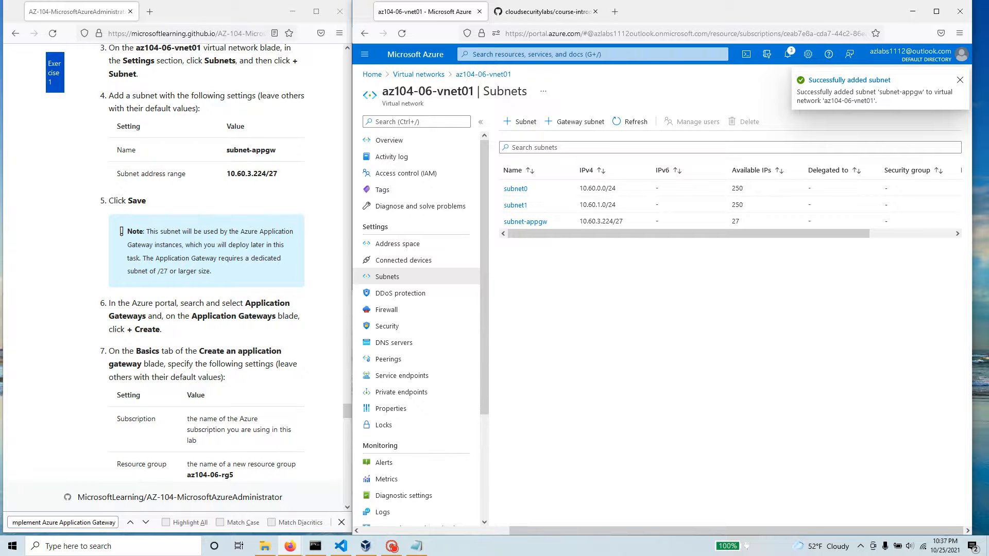
pyautogui.scroll(3, 214, 247)
pyautogui.scroll(-1, 215, 250)
pyautogui.scroll(-5, 215, 250)
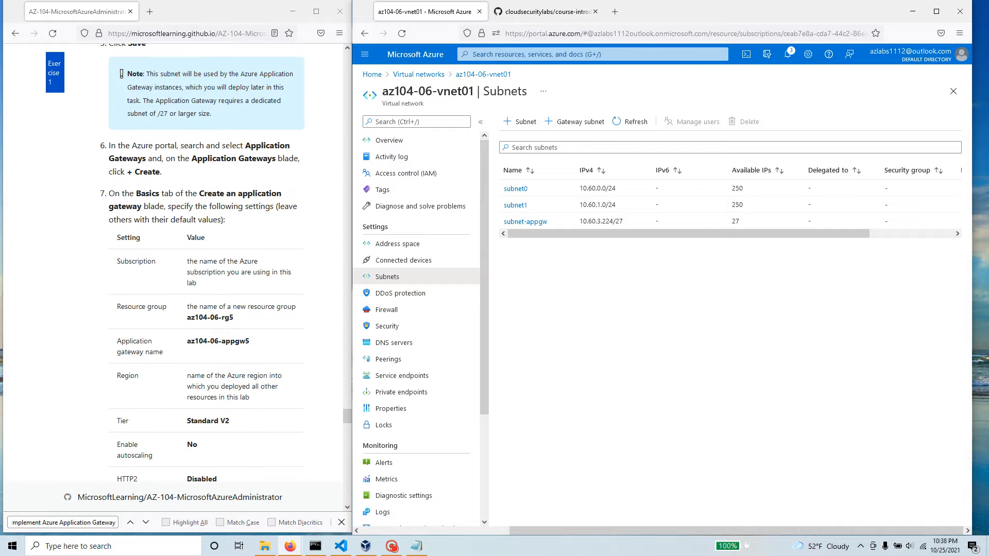
# Step: Search the portal for Application gateways, go to that service and start creating a new application gateway
pyautogui.click(551, 54)
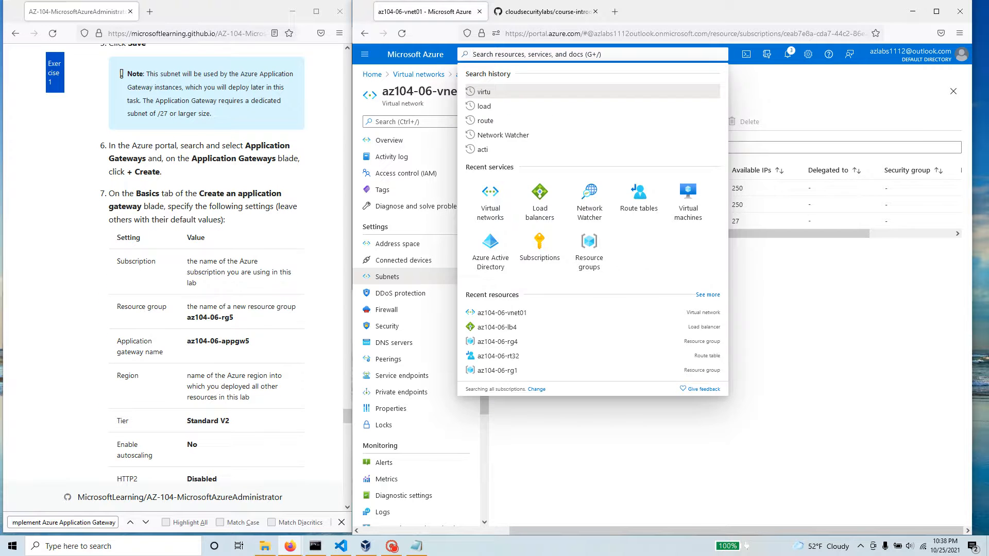
pyautogui.write('applica')
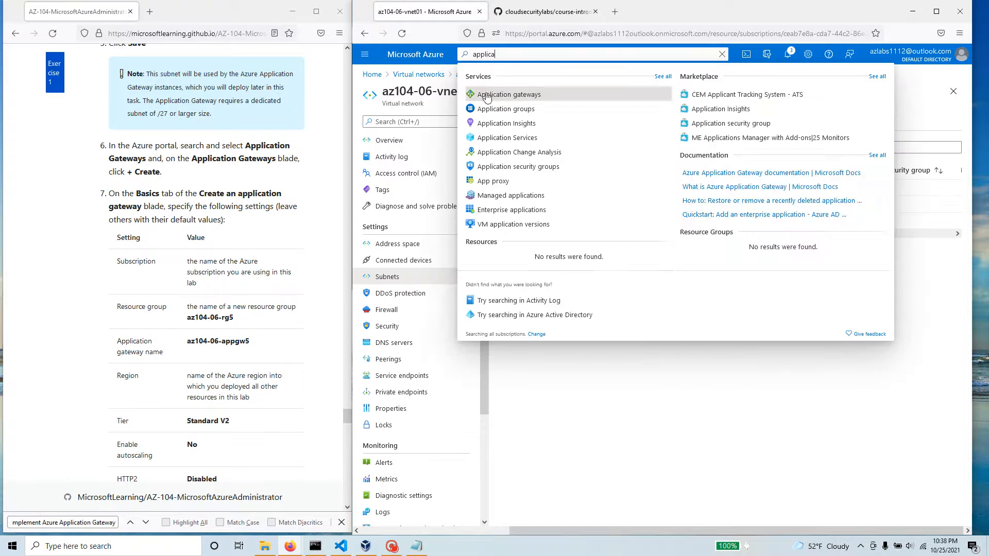
pyautogui.click(486, 96)
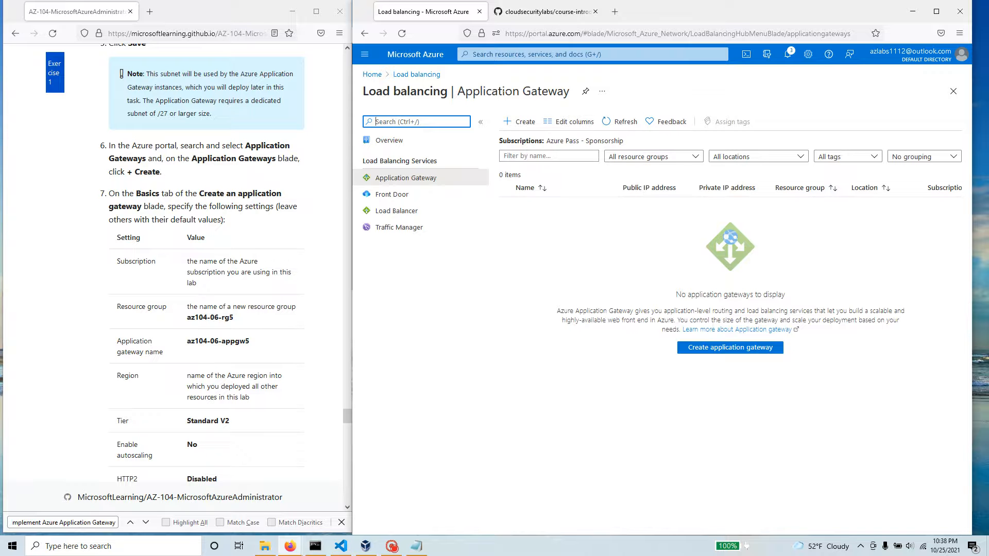
pyautogui.click(521, 124)
pyautogui.click(522, 125)
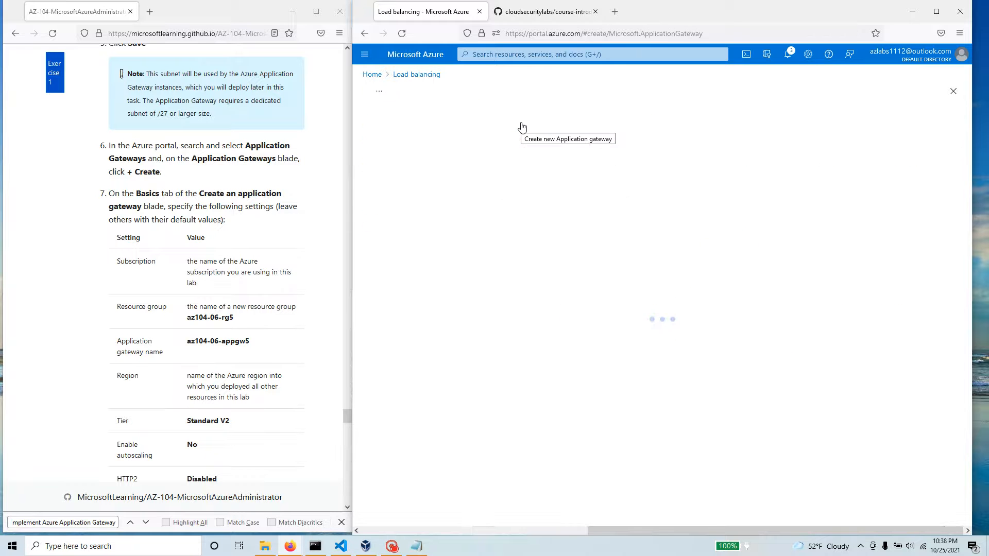
# Step: Leave the creation form, return to the Application Gateway list and start creating the application gateway again
pyautogui.click(372, 75)
pyautogui.click(471, 117)
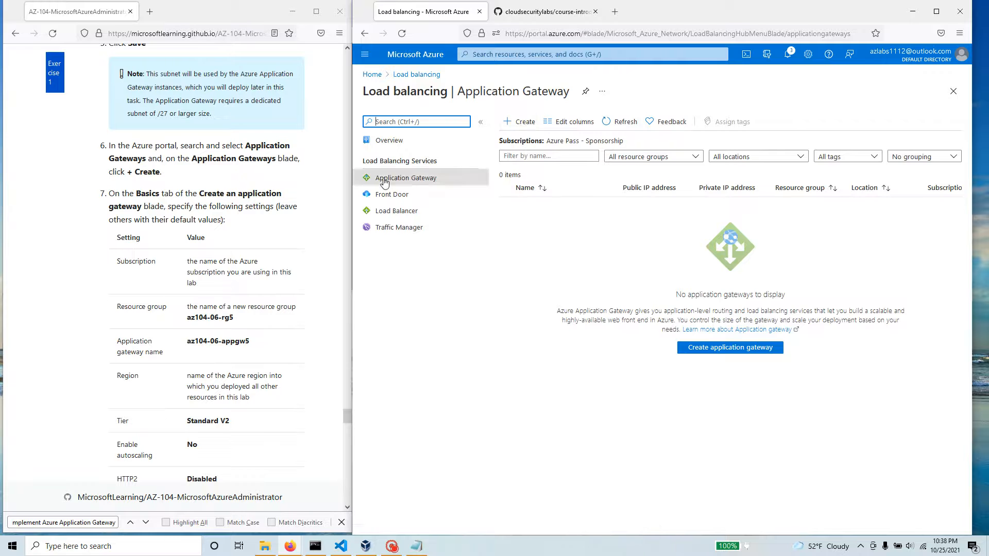
pyautogui.click(527, 122)
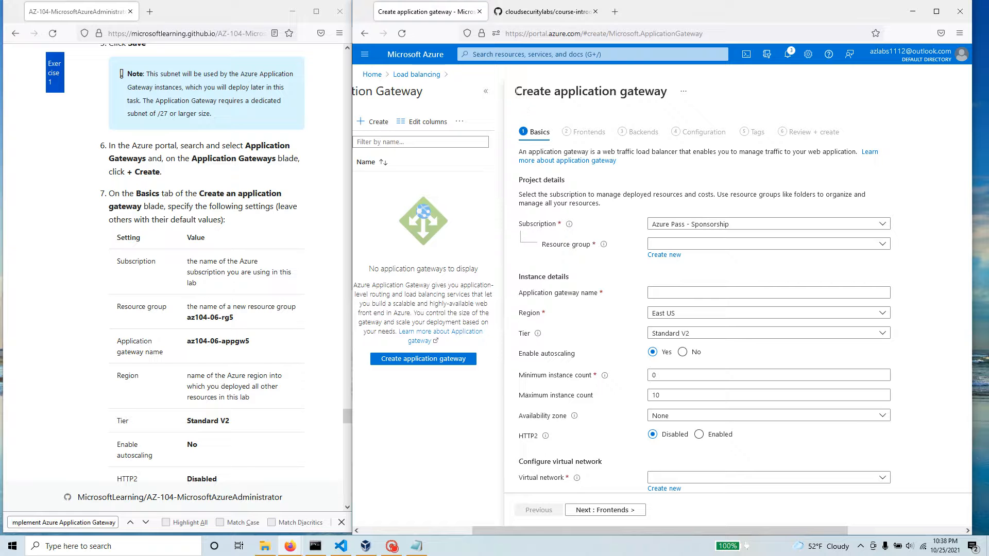
pyautogui.moveTo(515, 93); pyautogui.dragTo(668, 97)
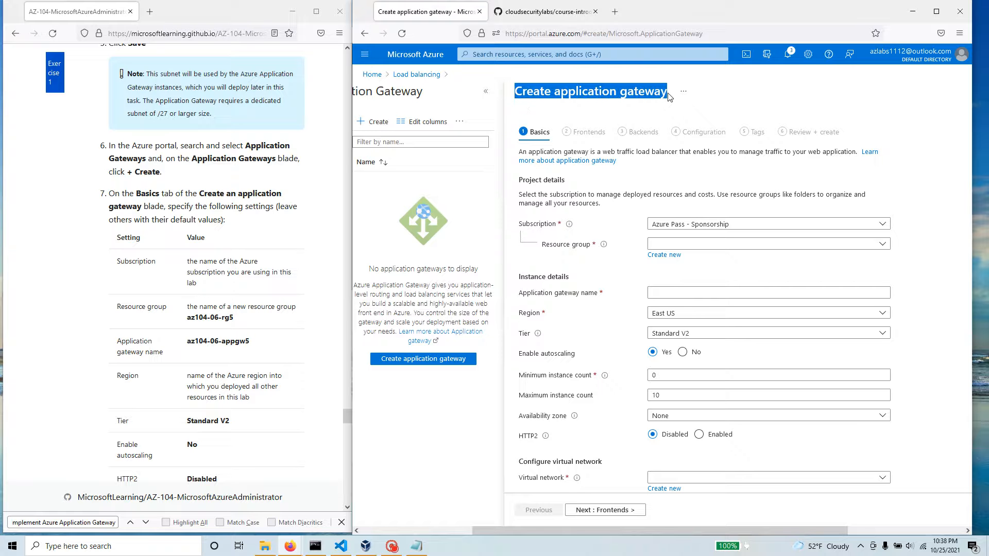
# Step: Create a new resource group named az104-06-rg5 for the gateway, with the name copied from the lab manual
pyautogui.scroll(-2, 246, 249)
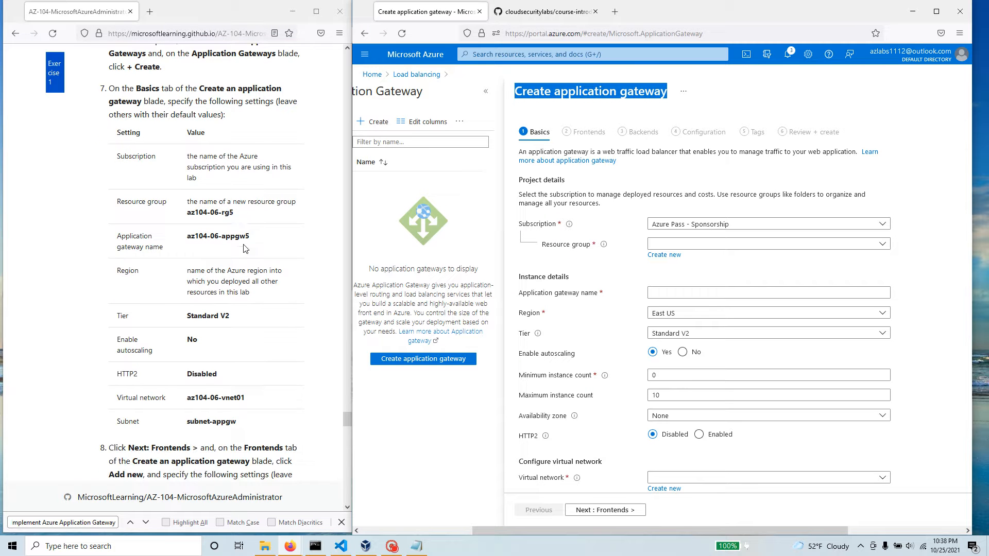
pyautogui.moveTo(236, 213); pyautogui.dragTo(187, 213)
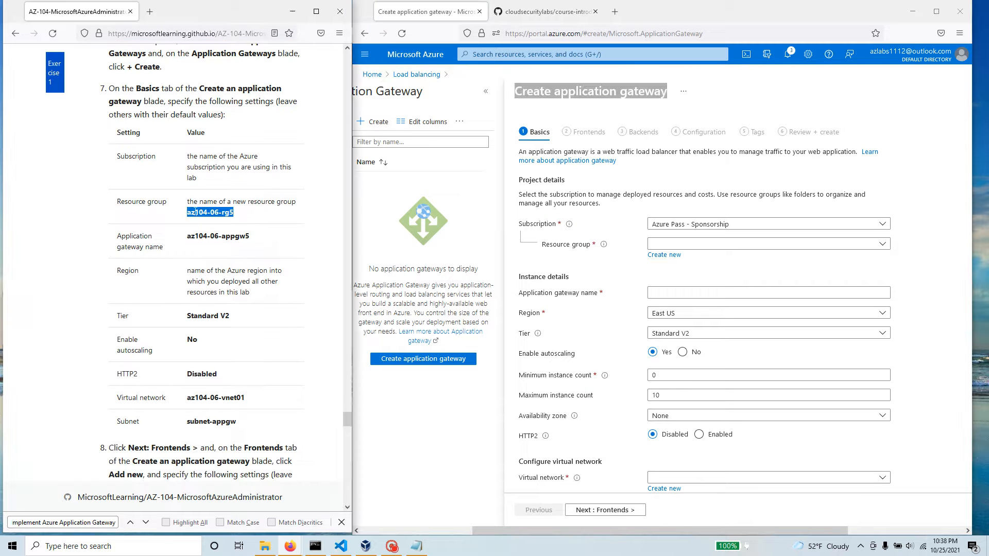
pyautogui.rightClick(197, 212)
pyautogui.click(216, 223)
pyautogui.click(657, 255)
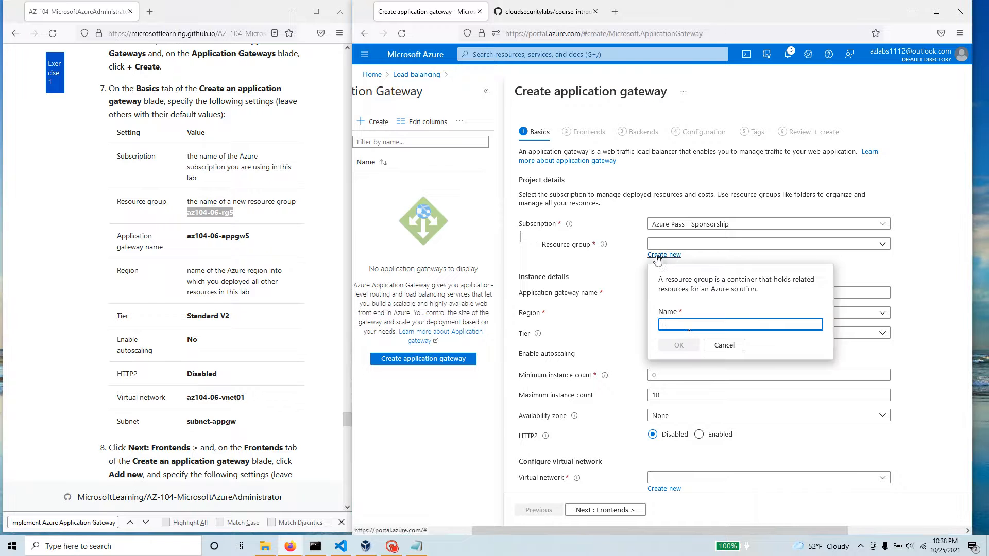
pyautogui.hotkey('ctrl', 'v')
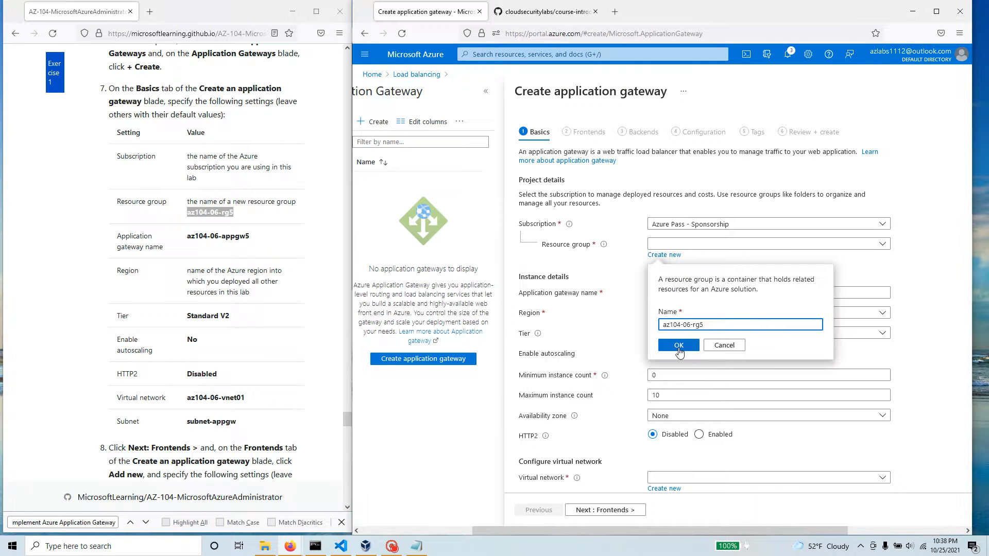
pyautogui.click(679, 345)
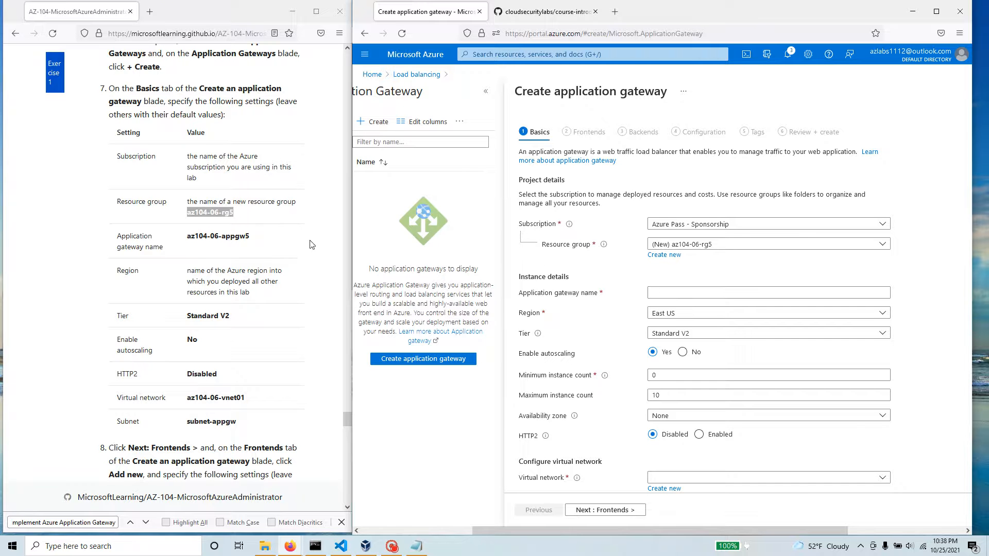
# Step: Name the application gateway az104-06-appgw5, as given in the lab manual, and disable autoscaling
pyautogui.moveTo(250, 236); pyautogui.dragTo(186, 237)
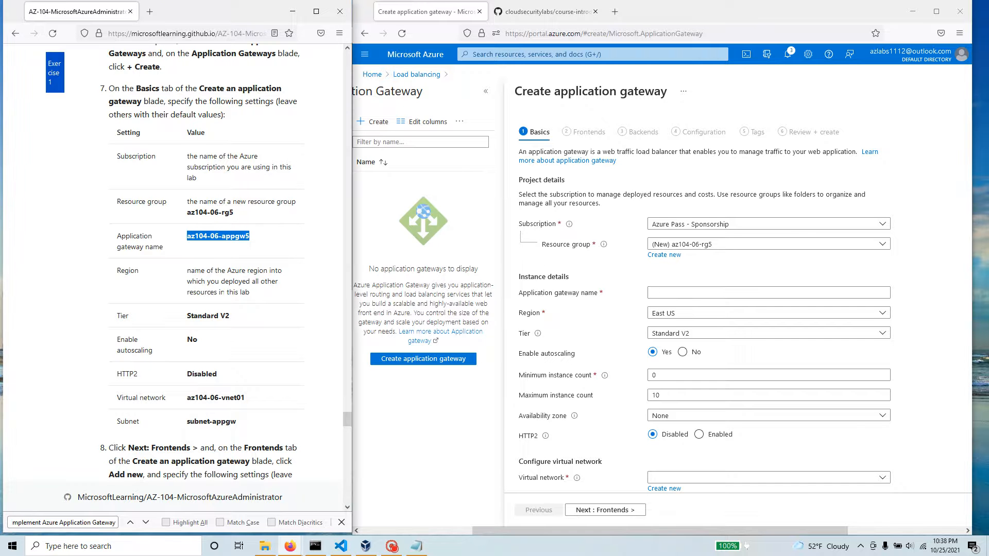
pyautogui.click(666, 293)
pyautogui.hotkey('ctrl', 'v')
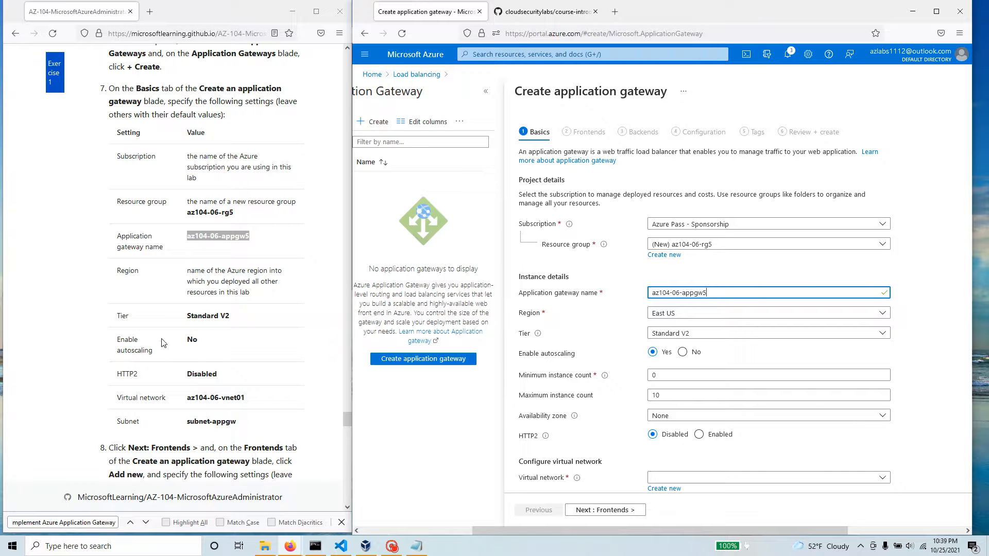
pyautogui.click(682, 353)
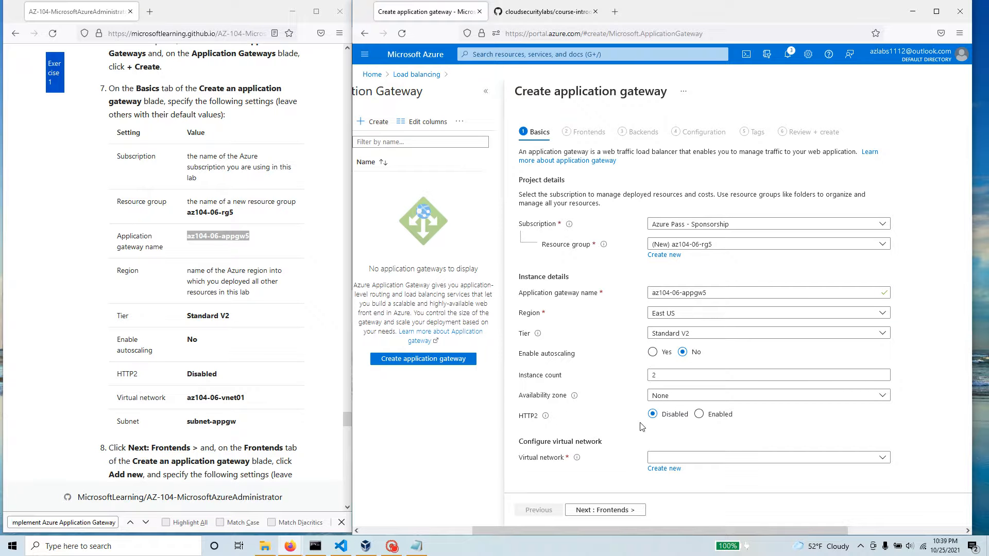
# Step: Assign the gateway to virtual network az104-06-vnet01 with subnet-appgw (10.60.3.224/27) and continue to the Frontends settings
pyautogui.moveTo(546, 417)
pyautogui.scroll(-1, 669, 432)
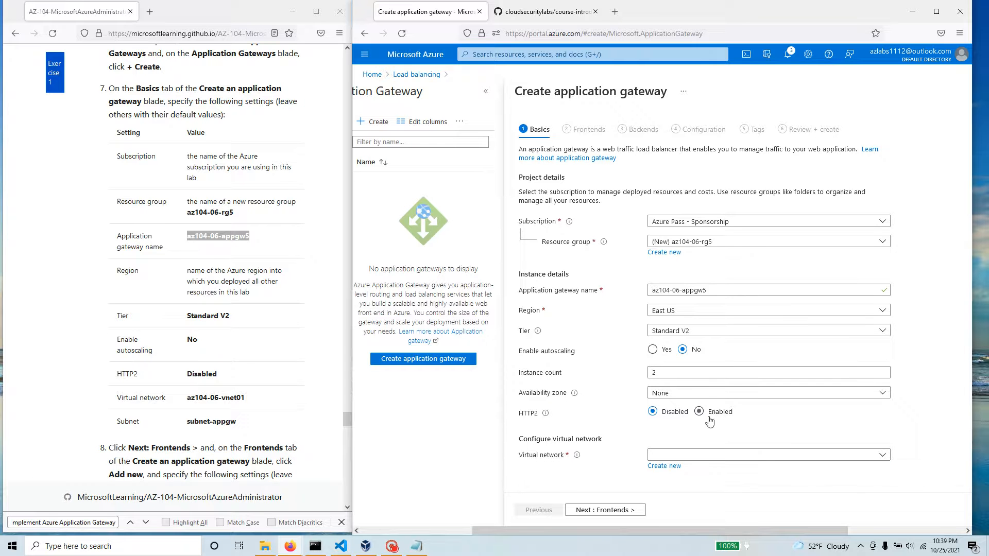
pyautogui.click(726, 456)
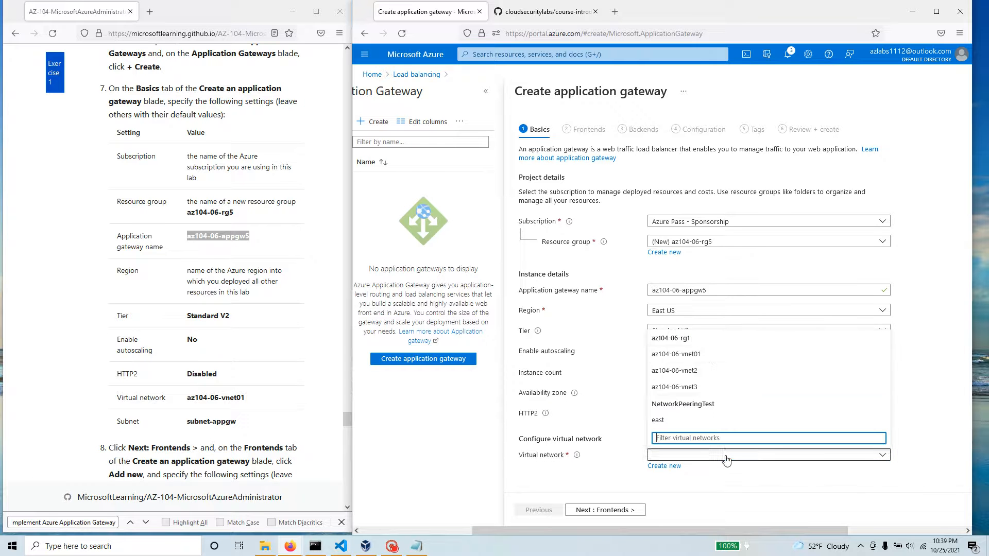
pyautogui.click(711, 354)
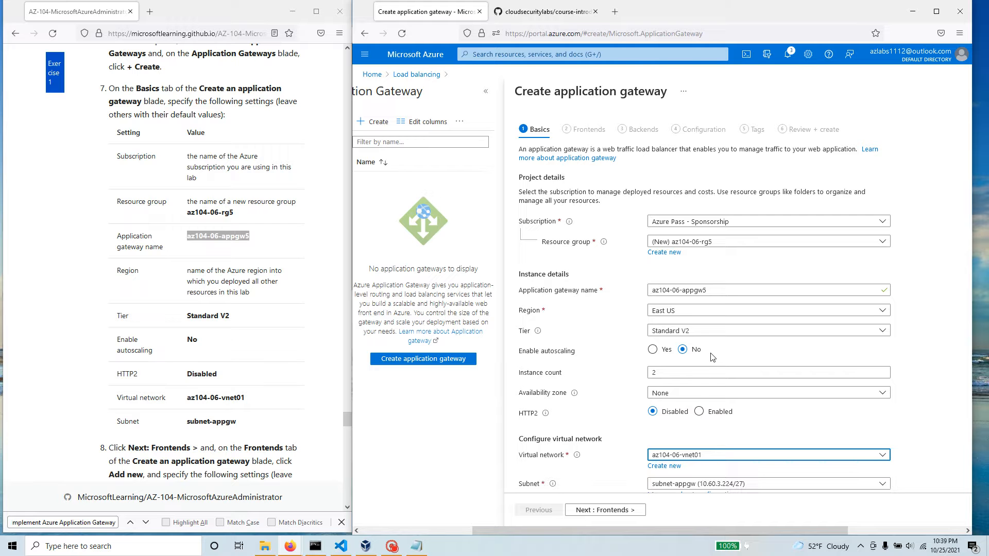
pyautogui.scroll(-1, 625, 430)
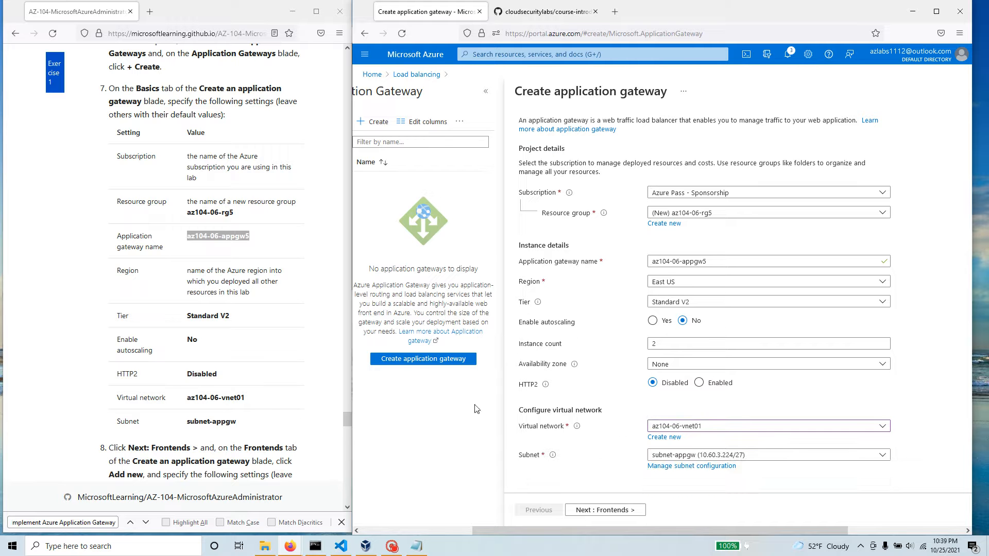
pyautogui.scroll(-4, 261, 407)
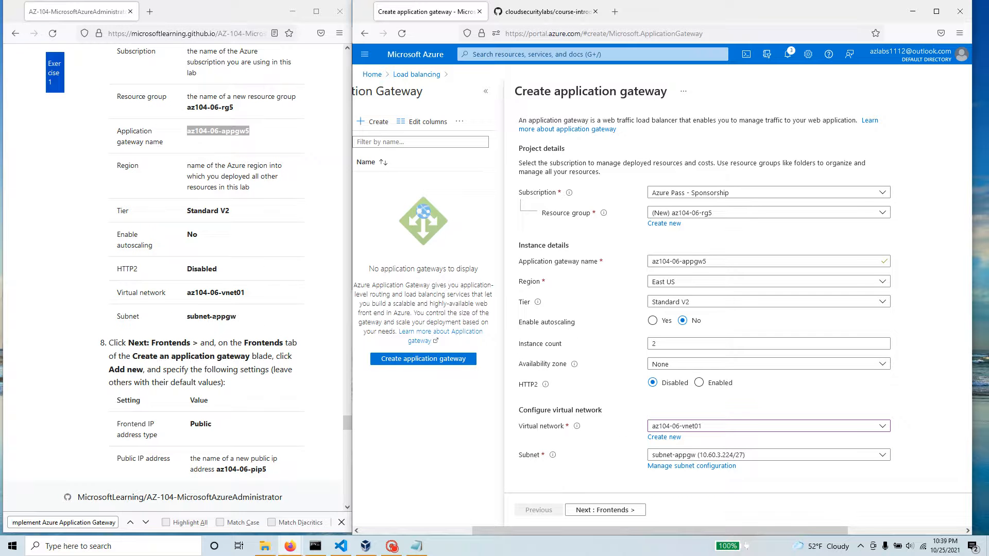
pyautogui.click(655, 457)
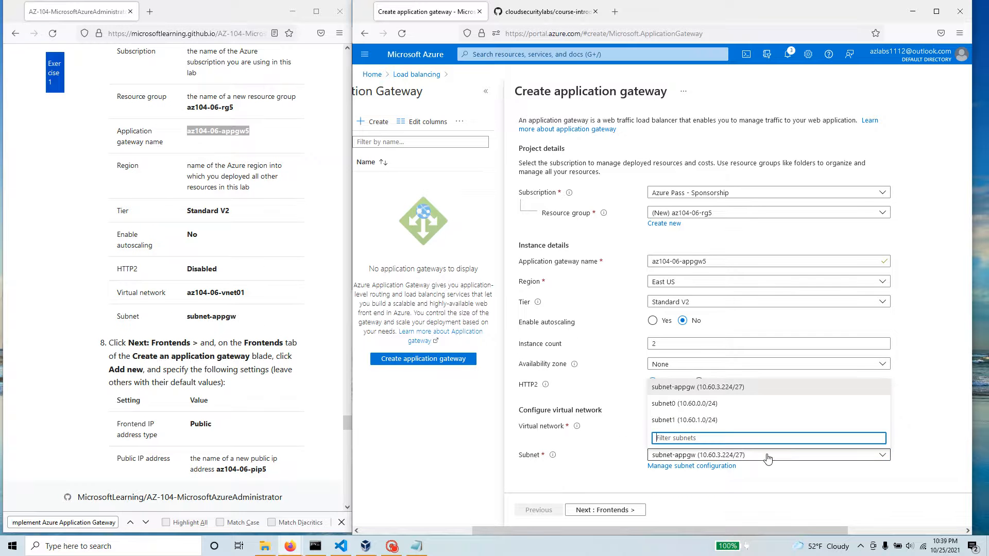
pyautogui.click(655, 459)
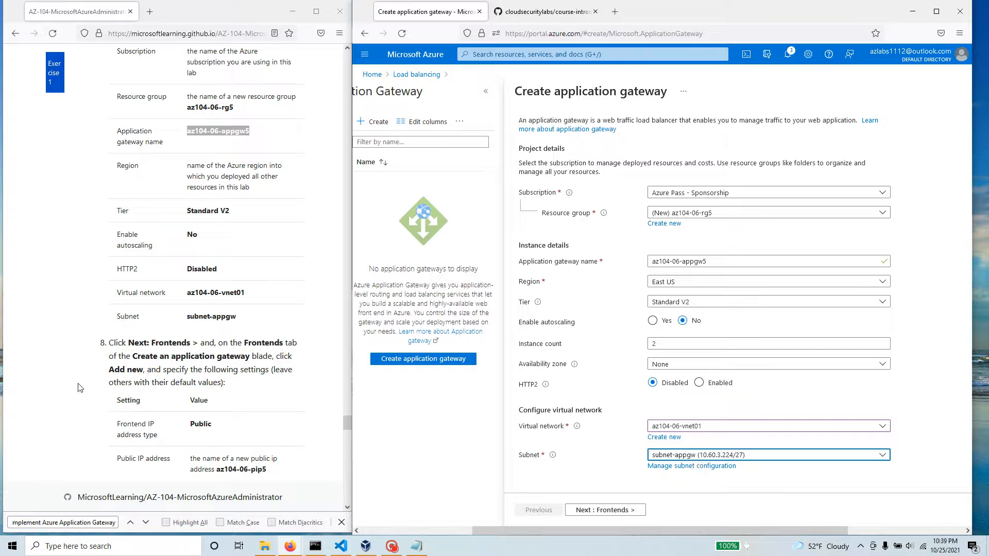
pyautogui.click(605, 510)
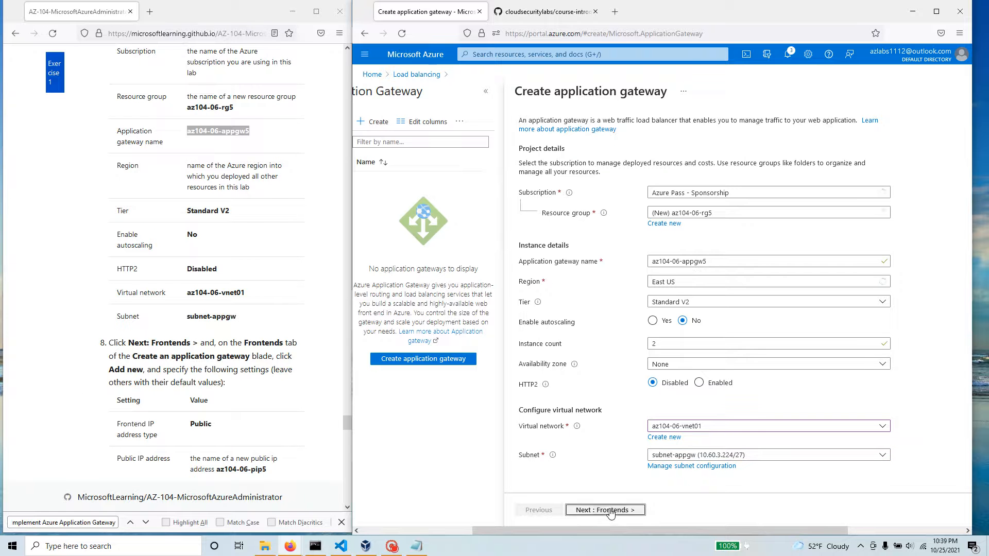
# Step: Add a new public IP address named az104-06-pip5 for the gateway's frontend, using the name from the lab manual
pyautogui.scroll(-3, 206, 263)
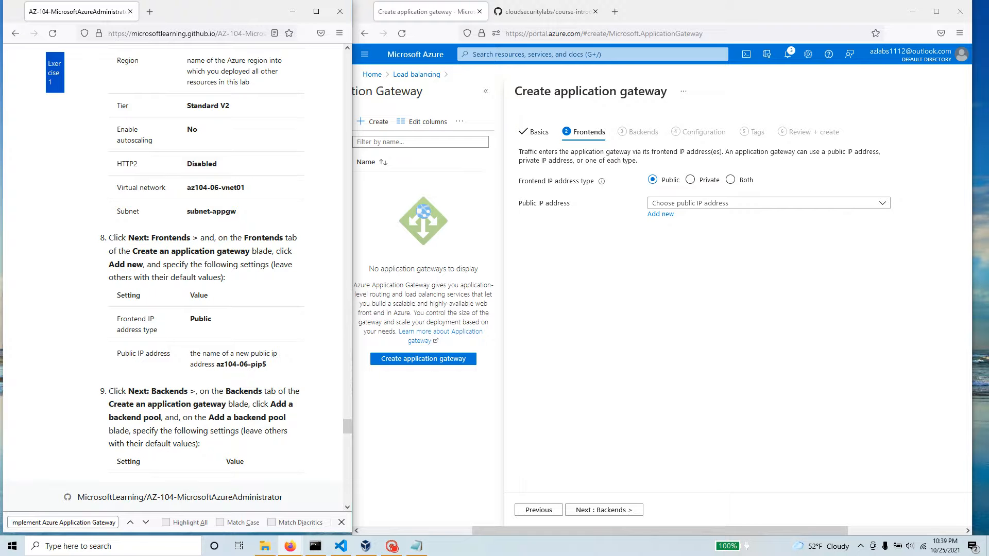
pyautogui.click(770, 204)
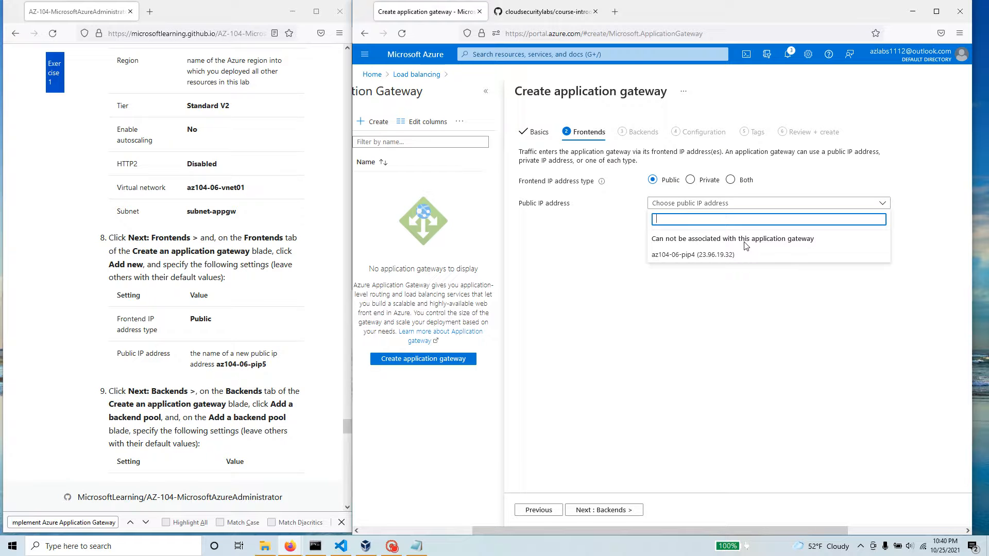
pyautogui.click(740, 296)
pyautogui.click(670, 218)
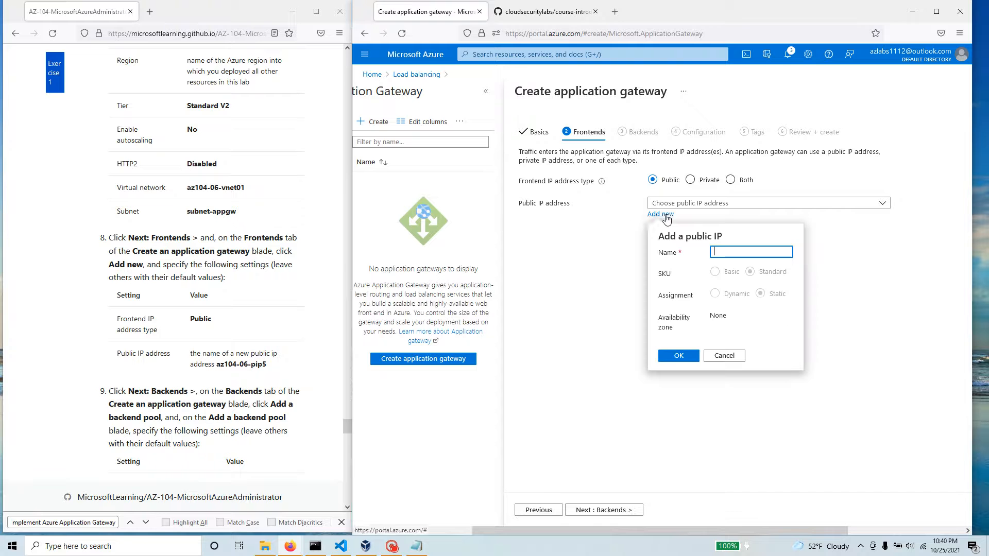
pyautogui.moveTo(267, 364); pyautogui.dragTo(217, 365)
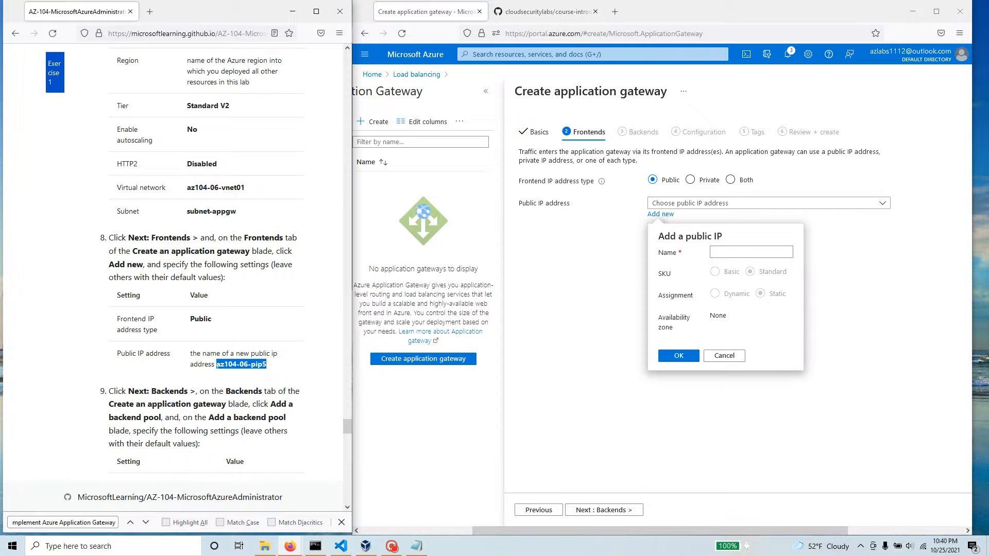
pyautogui.rightClick(216, 364)
pyautogui.click(242, 375)
pyautogui.click(743, 252)
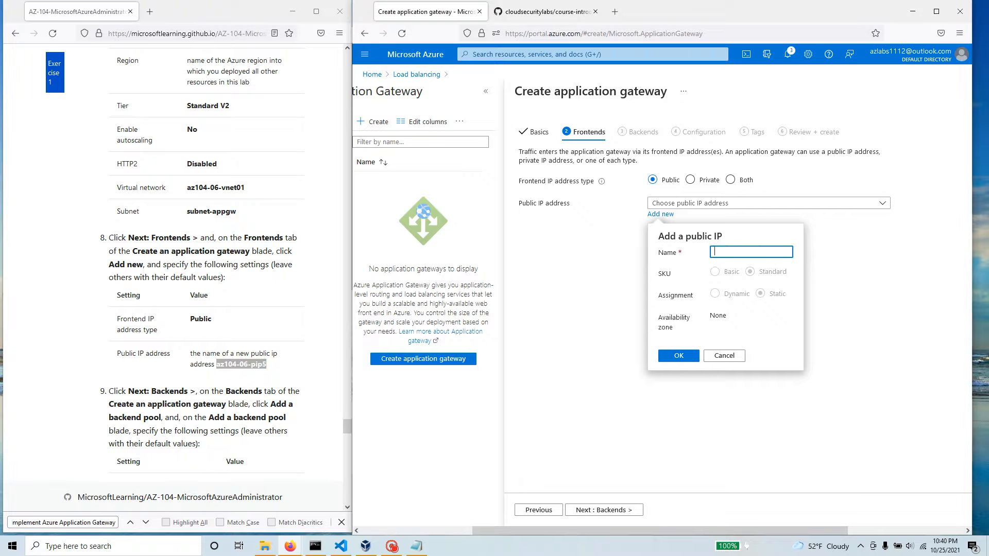
pyautogui.hotkey('ctrl', 'v')
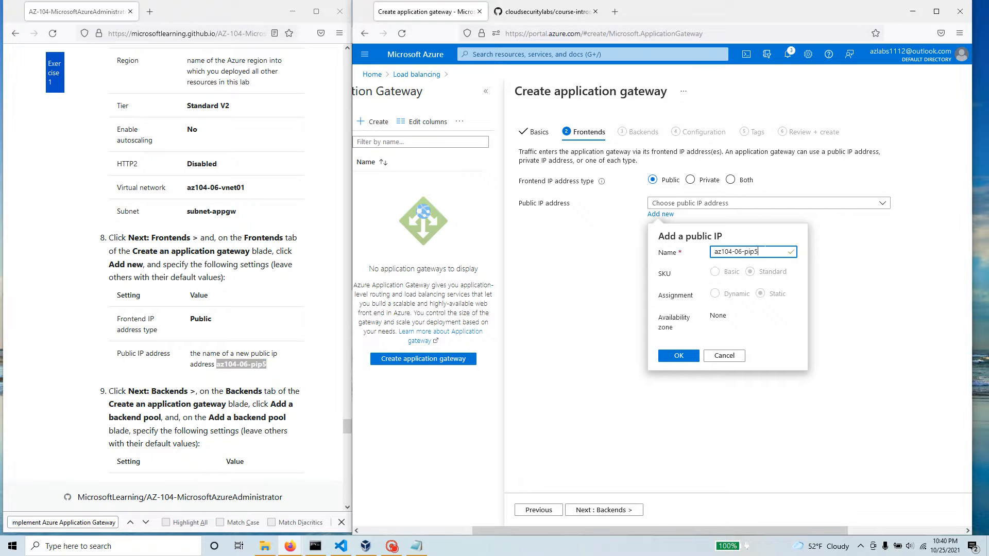
pyautogui.click(679, 355)
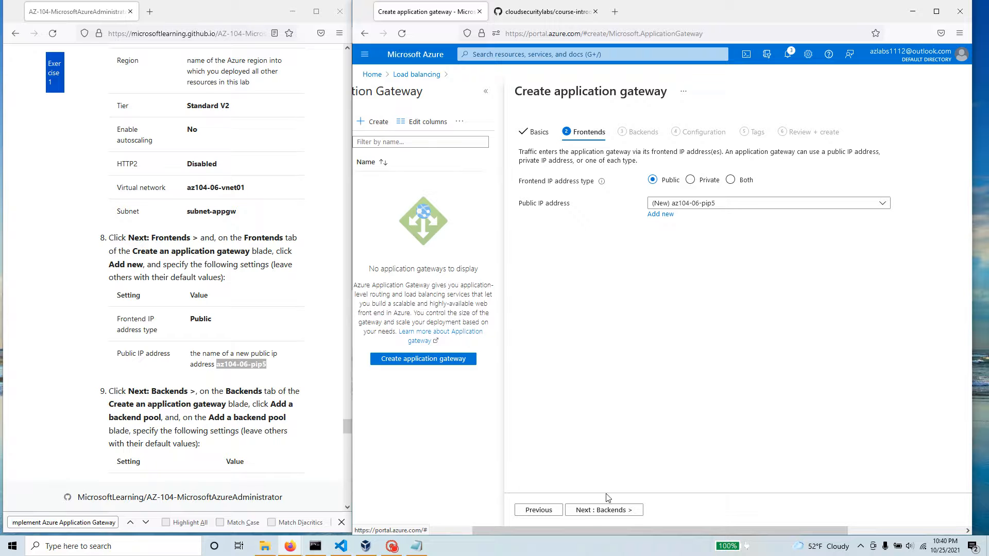
# Step: Continue to the Backends settings and start a new backend pool named az104-06-appgw5-be1, with the name copied from the lab manual
pyautogui.scroll(-3, 244, 371)
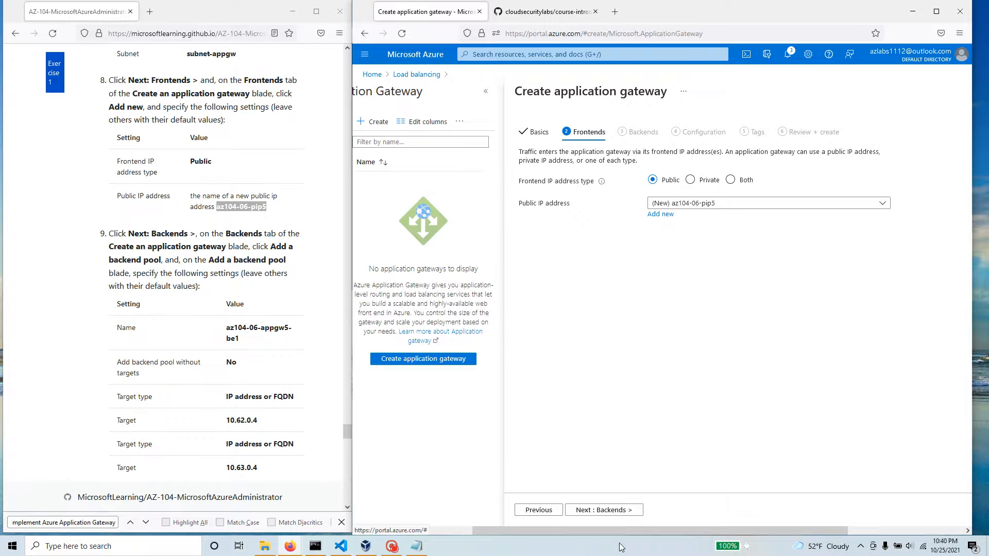
pyautogui.click(604, 510)
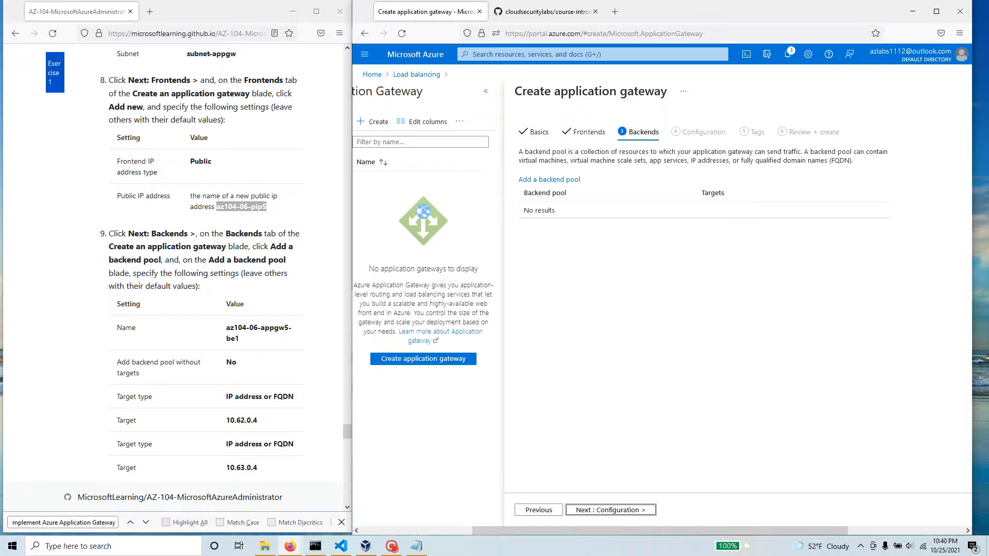
pyautogui.moveTo(242, 341); pyautogui.dragTo(226, 327)
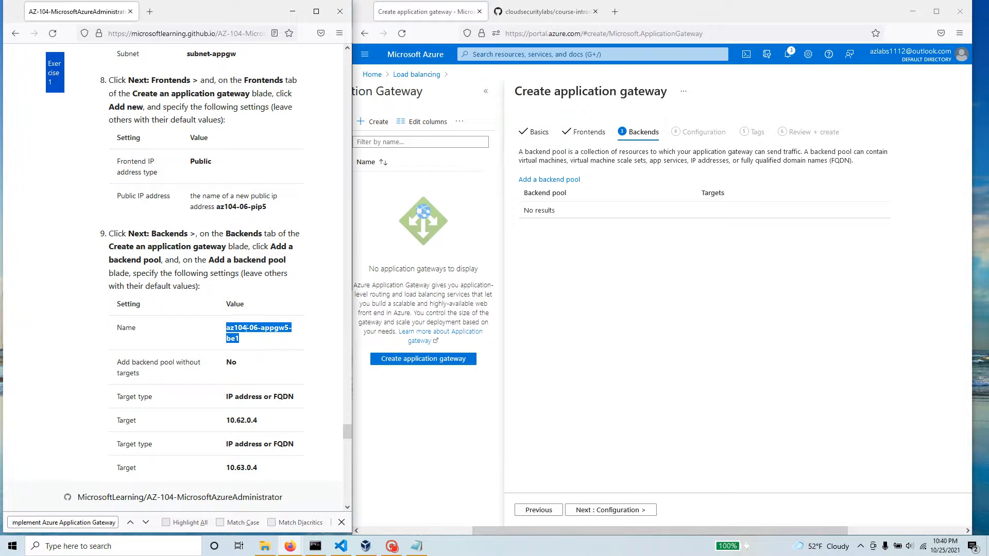
pyautogui.rightClick(247, 333)
pyautogui.click(264, 341)
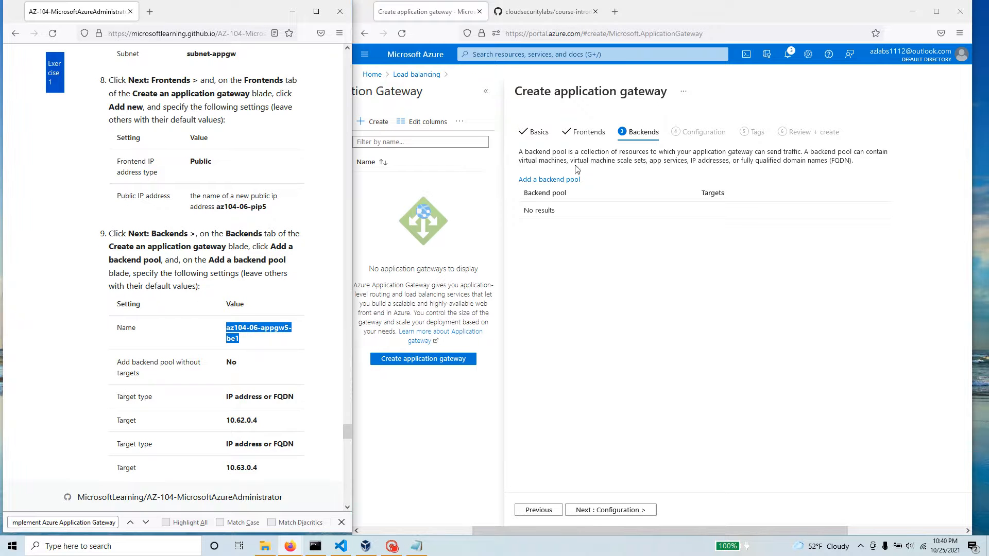
pyautogui.click(550, 181)
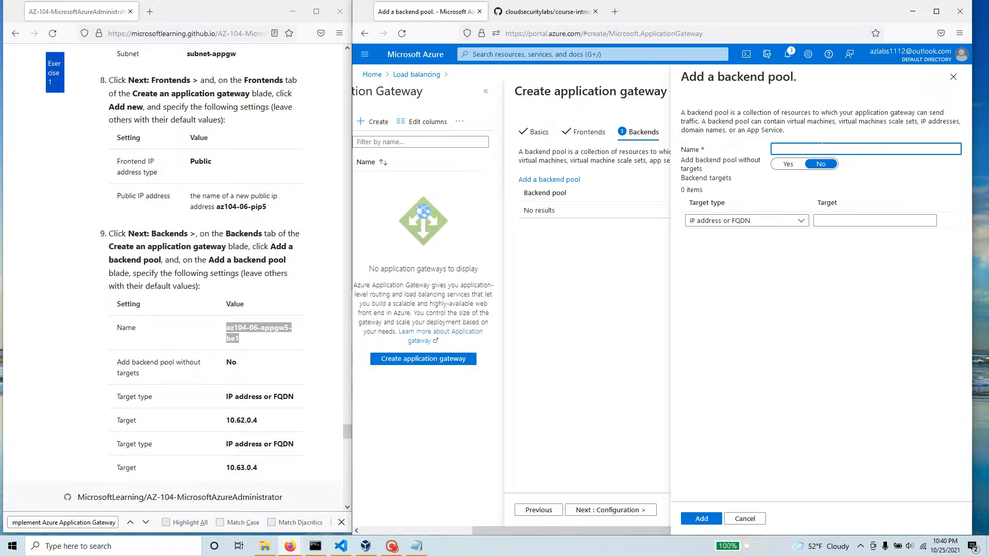
pyautogui.hotkey('ctrl', 'v')
# Step: Keep the target type as IP address or FQDN and enter 10.62.0.4 as the backend pool's first target
pyautogui.click(728, 221)
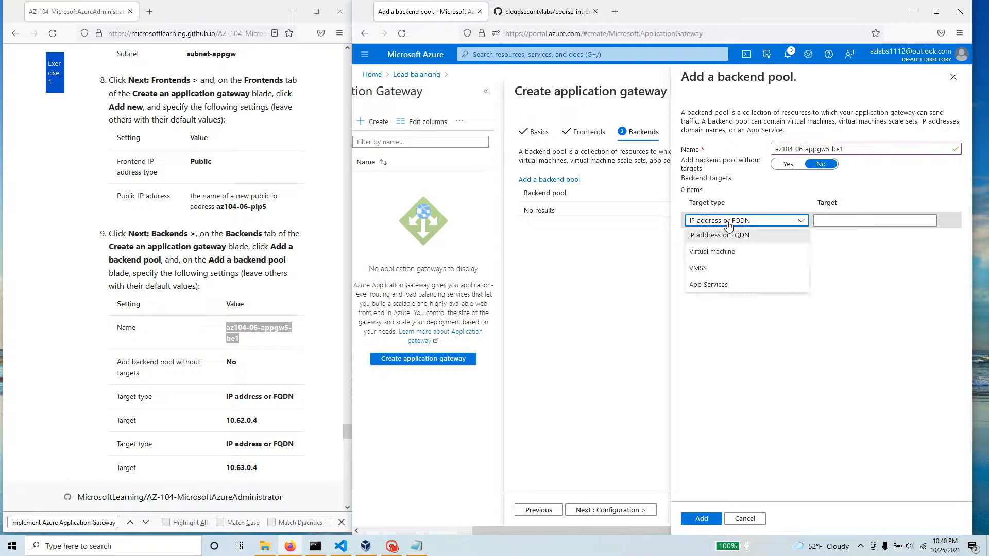
pyautogui.click(728, 226)
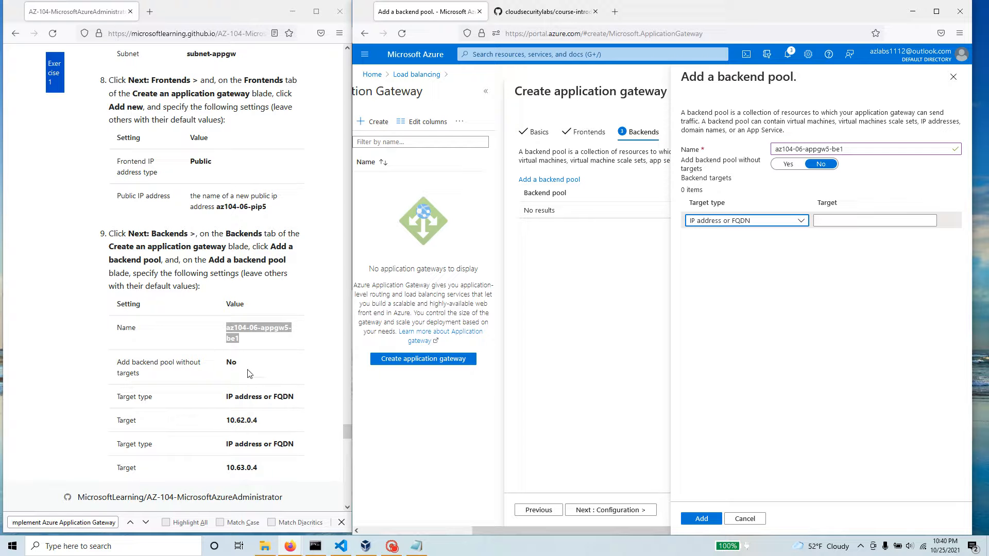
pyautogui.moveTo(260, 421); pyautogui.dragTo(225, 421)
pyautogui.rightClick(236, 421)
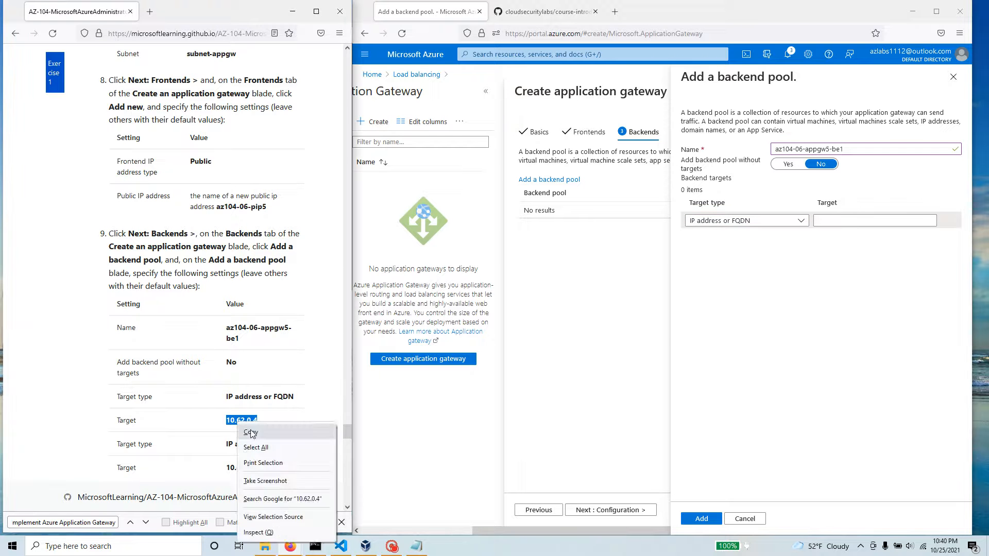
pyautogui.click(255, 434)
pyautogui.click(833, 221)
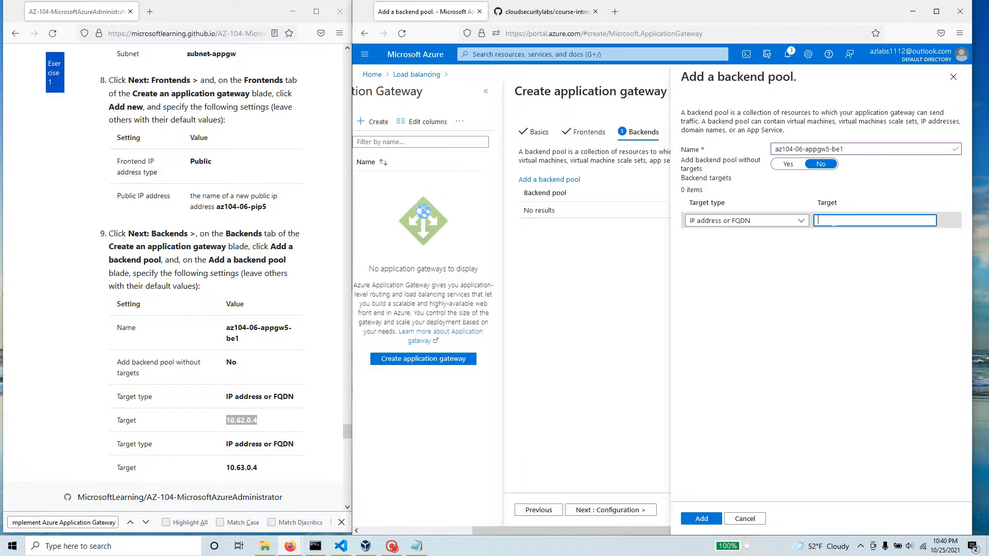
pyautogui.hotkey('ctrl', 'v')
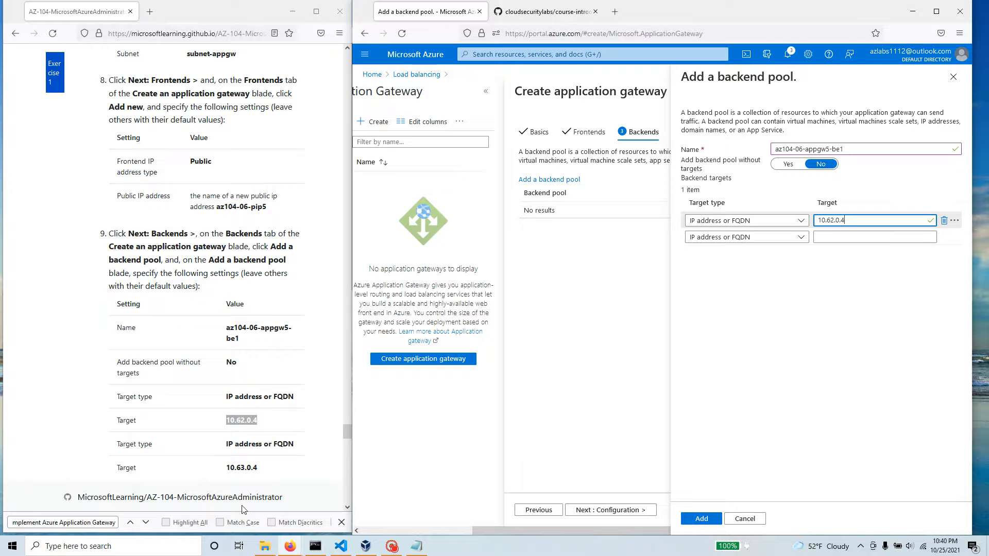
# Step: Enter 10.63.0.4 as the second target, add the backend pool and continue to the Configuration settings
pyautogui.moveTo(261, 469); pyautogui.dragTo(224, 473)
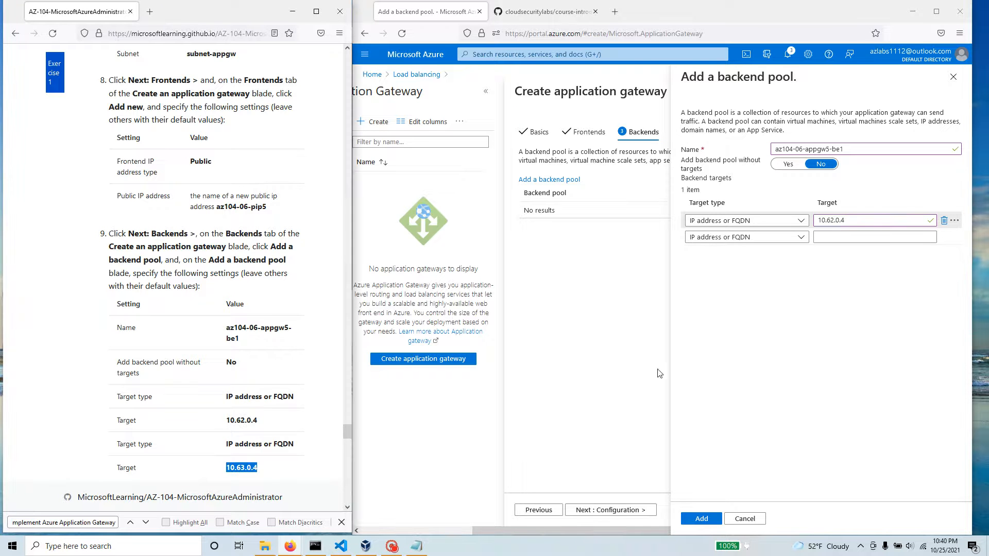
pyautogui.click(870, 237)
pyautogui.hotkey('ctrl', 'v')
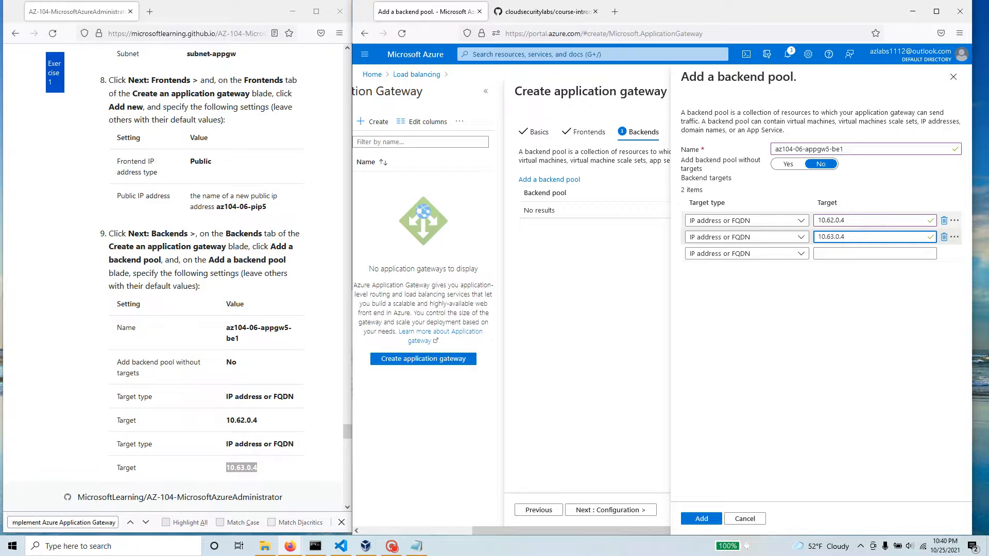
pyautogui.scroll(-2, 147, 461)
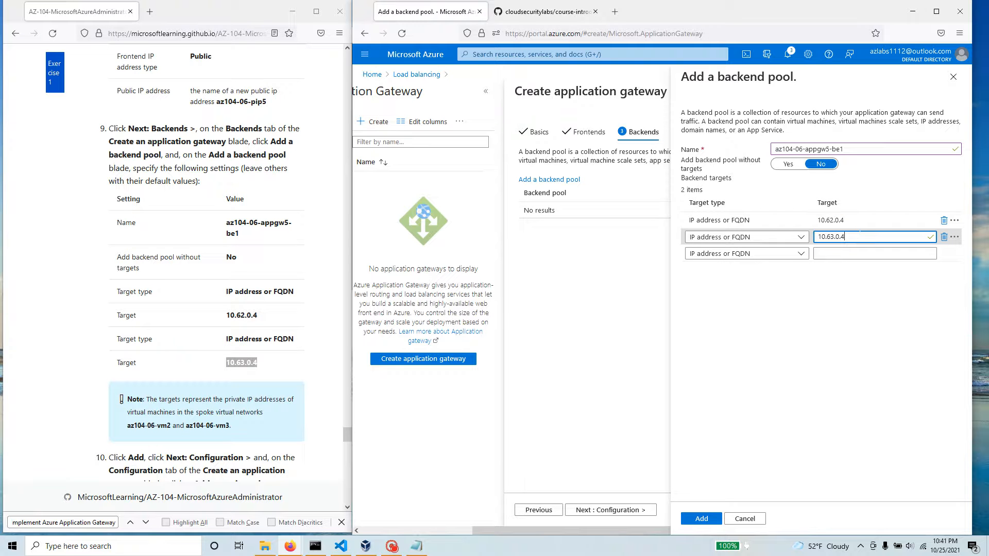
pyautogui.click(711, 520)
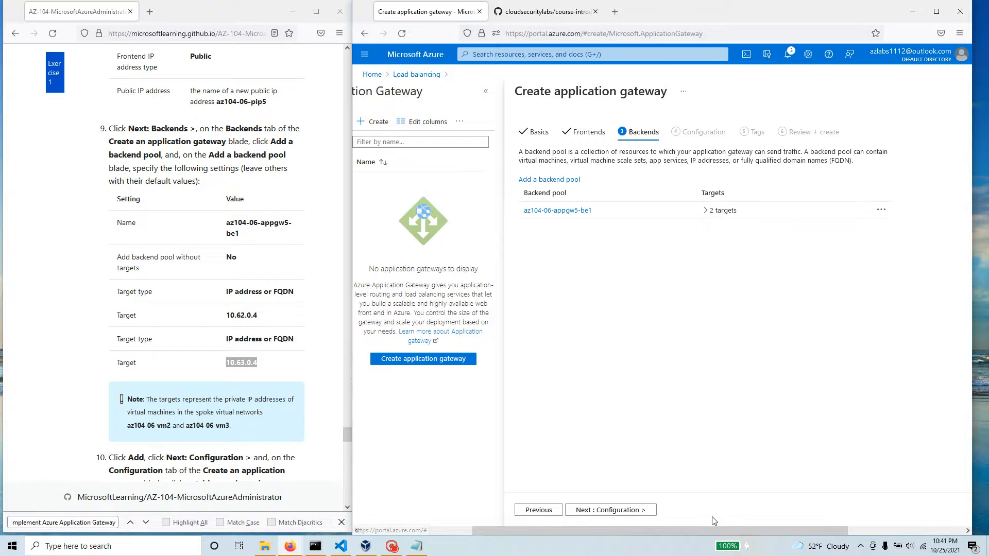
pyautogui.click(640, 512)
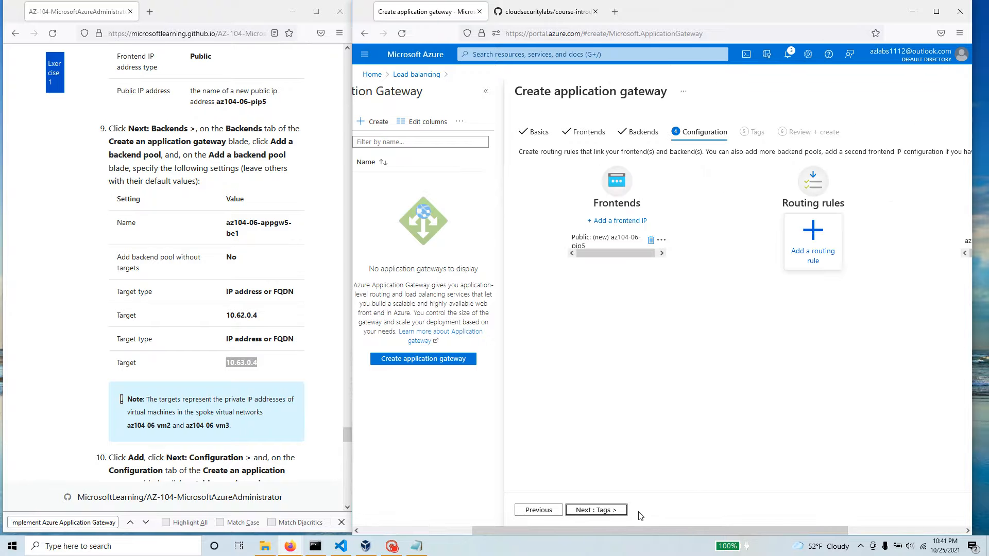
# Step: Start a new routing rule and name it az104-06-appgw5-rl1, as given in the lab manual
pyautogui.scroll(-3, 199, 443)
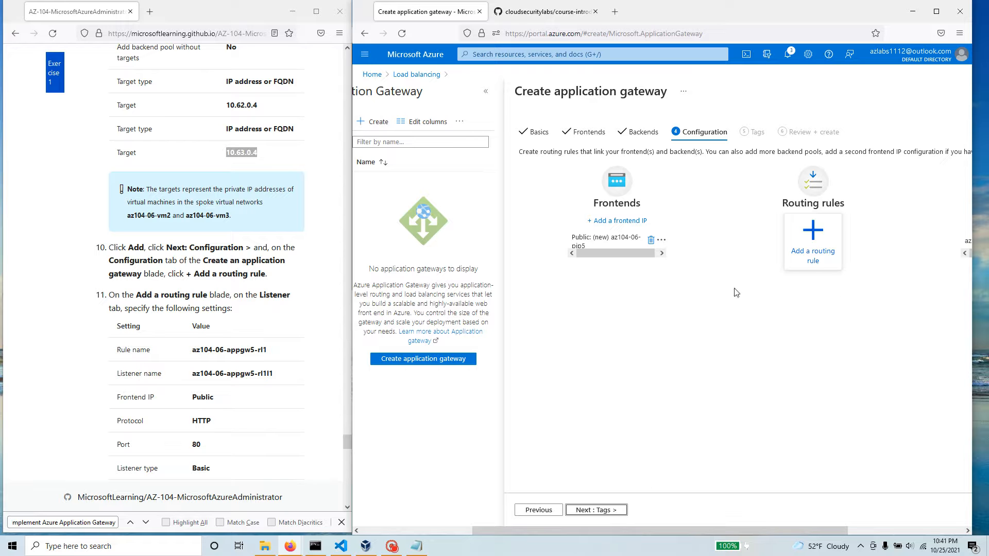
pyautogui.moveTo(736, 530); pyautogui.dragTo(829, 524)
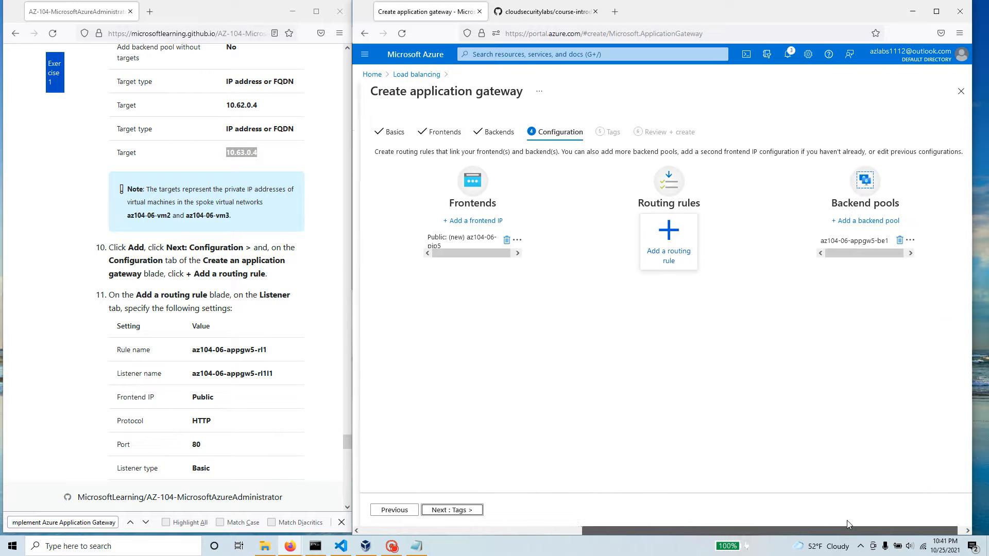
pyautogui.click(510, 254)
pyautogui.moveTo(480, 253); pyautogui.dragTo(447, 260)
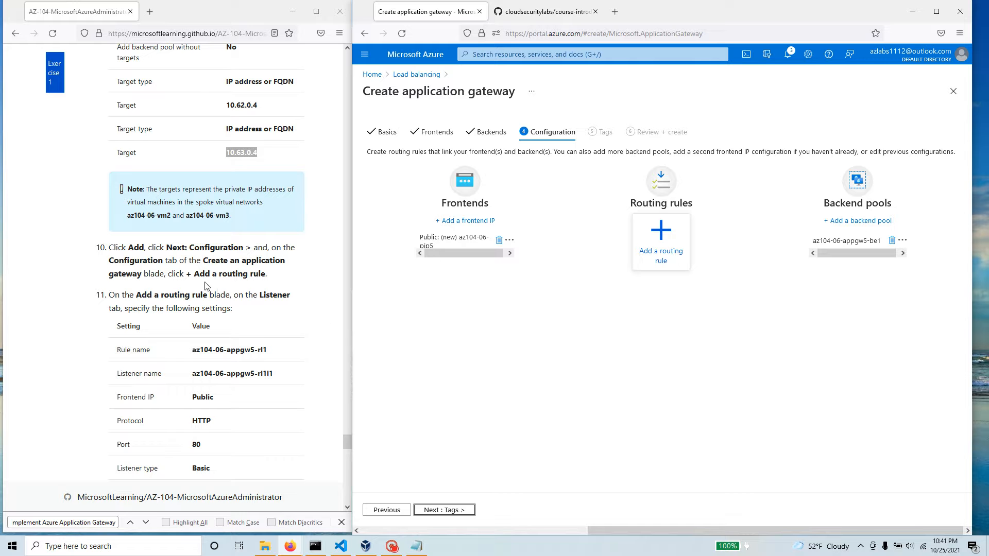
pyautogui.moveTo(195, 274); pyautogui.dragTo(273, 277)
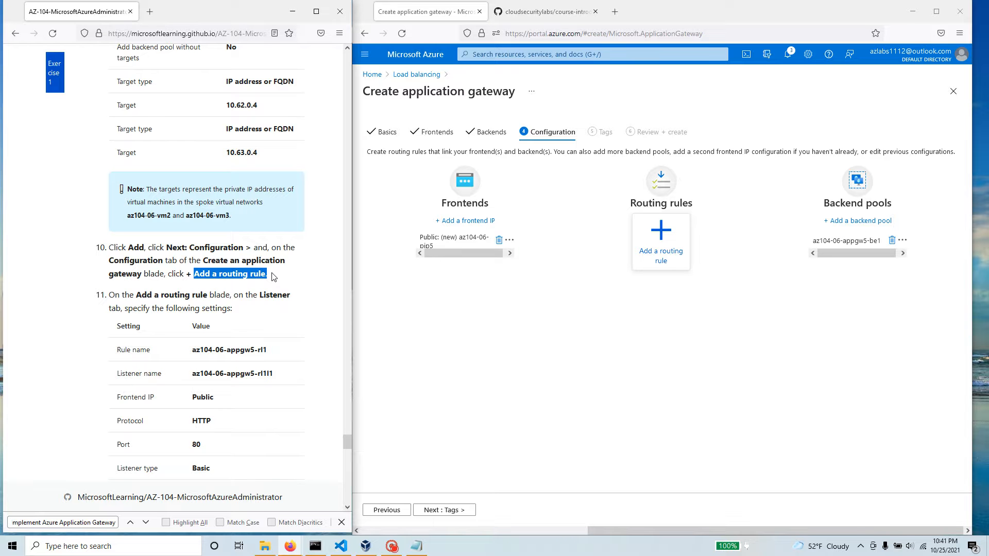
pyautogui.click(670, 255)
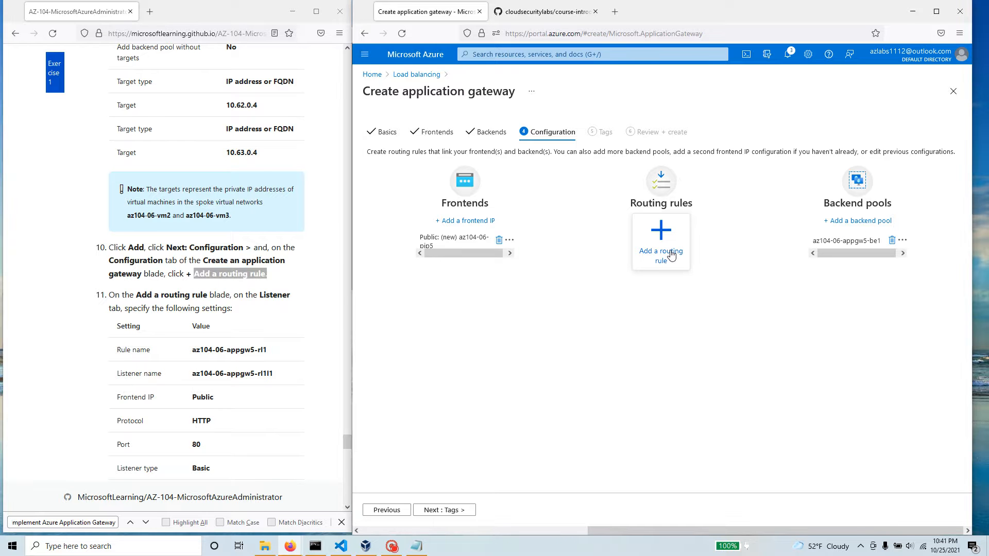
pyautogui.click(671, 255)
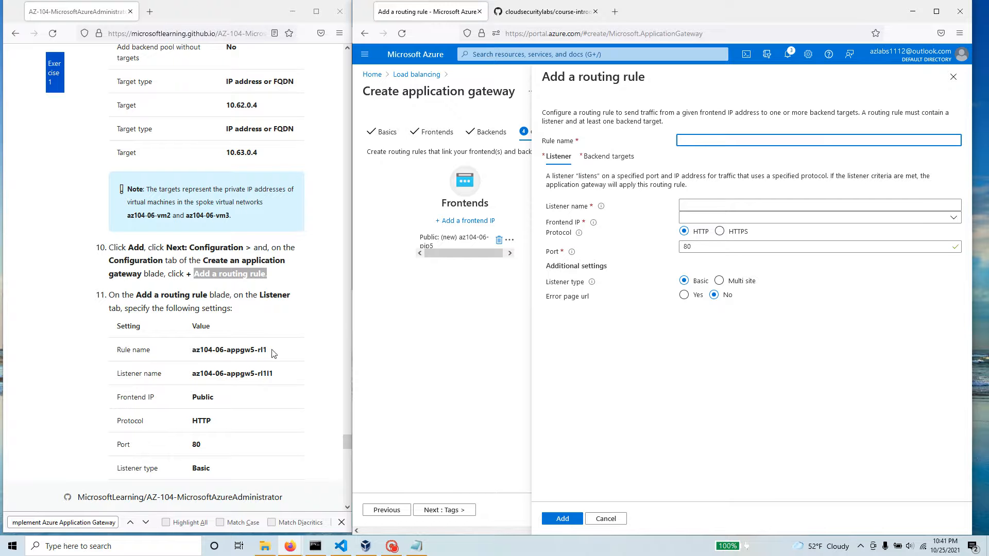
pyautogui.moveTo(274, 354); pyautogui.dragTo(193, 354)
pyautogui.click(819, 140)
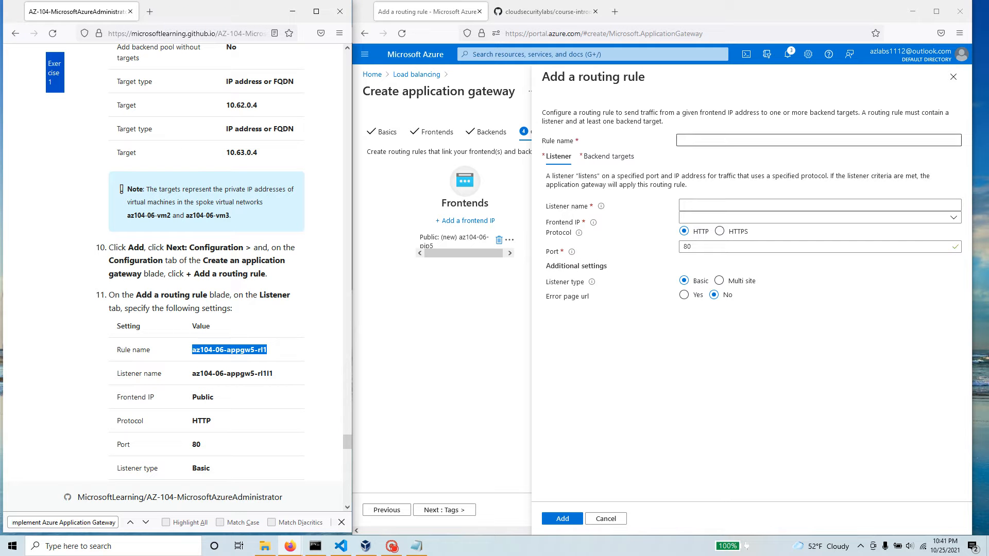
pyautogui.hotkey('ctrl', 'v')
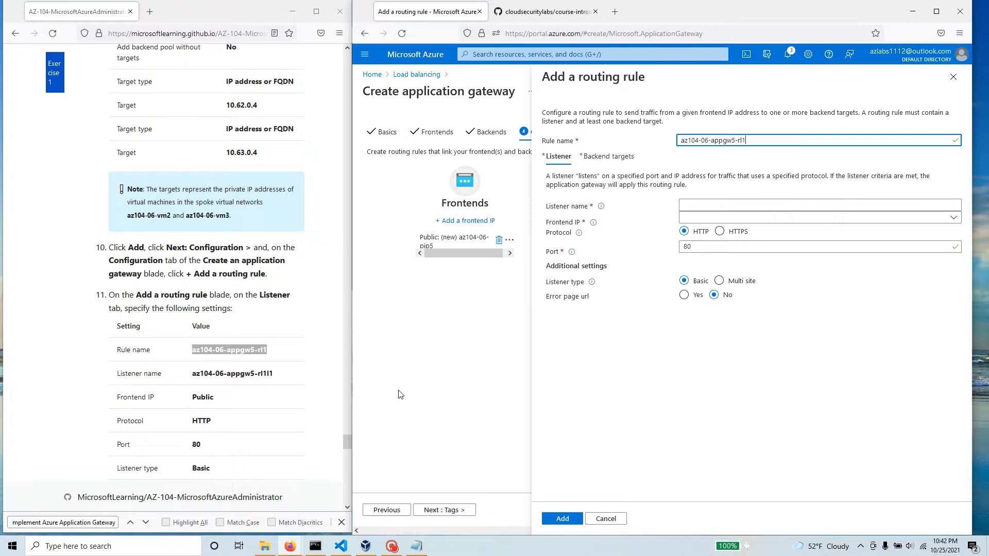
# Step: Name the rule's listener az104-06-appgw5-rl1l1, set its frontend IP to Public, and keep protocol HTTP and port 80
pyautogui.tripleClick(242, 375)
pyautogui.rightClick(241, 375)
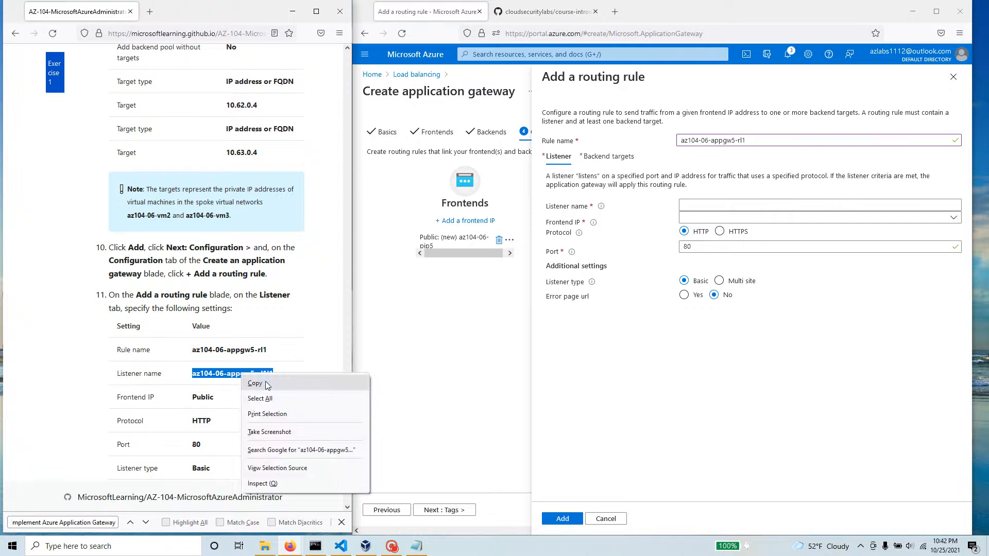
pyautogui.click(267, 384)
pyautogui.click(684, 205)
pyautogui.hotkey('ctrl', 'v')
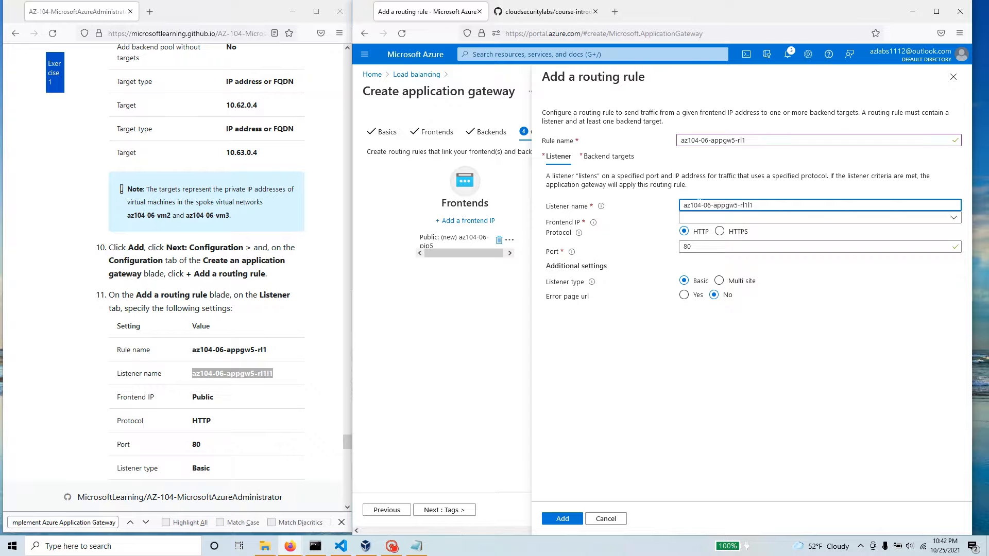
pyautogui.click(695, 220)
pyautogui.click(695, 235)
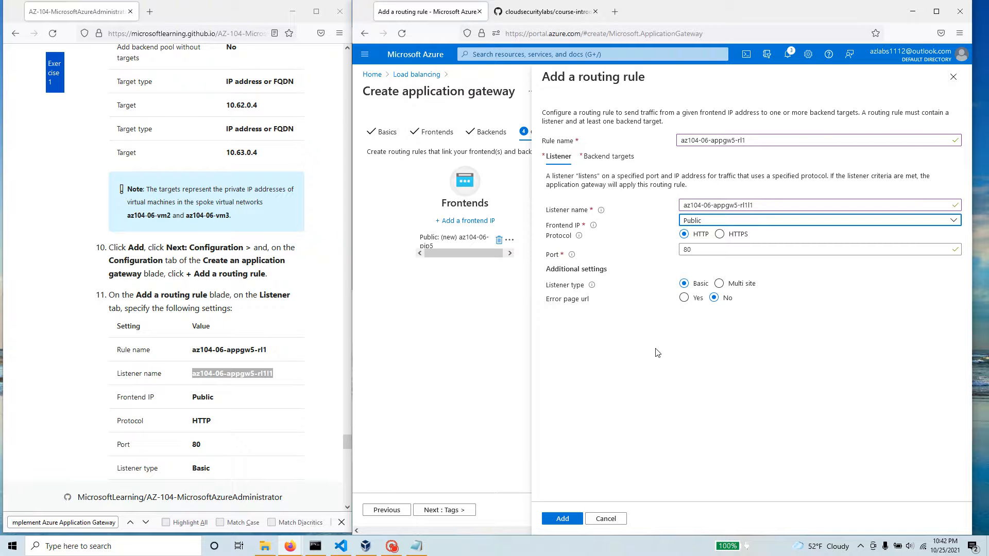
pyautogui.click(697, 250)
pyautogui.scroll(-3, 302, 421)
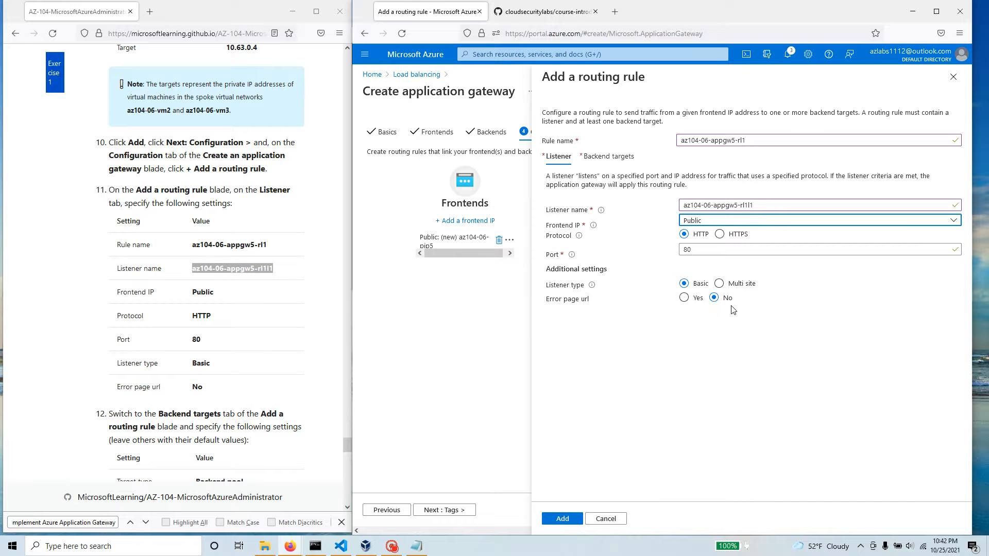
# Step: In the routing rule's backend targets, keep the Backend pool target type and select az104-06-appgw5-be1 as the backend target
pyautogui.click(561, 519)
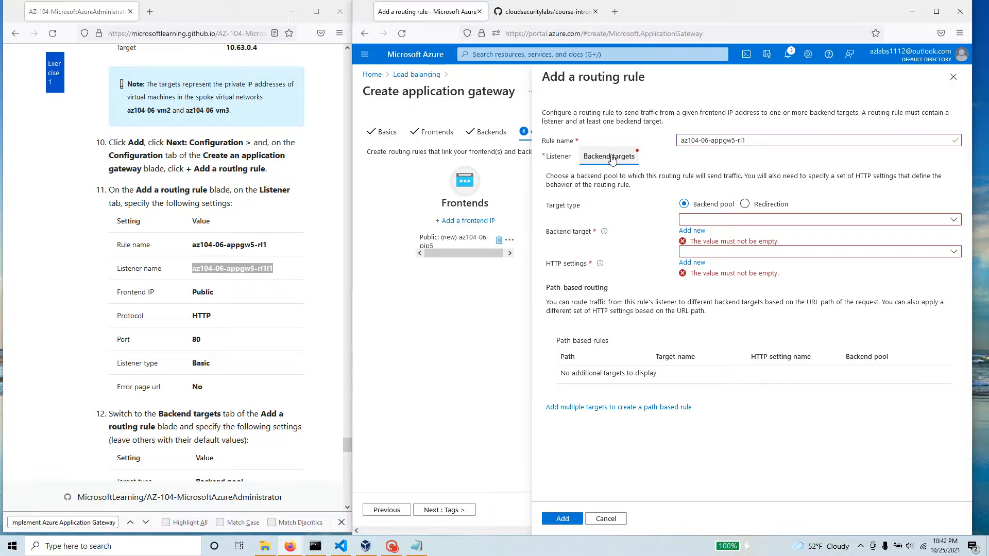
pyautogui.scroll(-3, 206, 263)
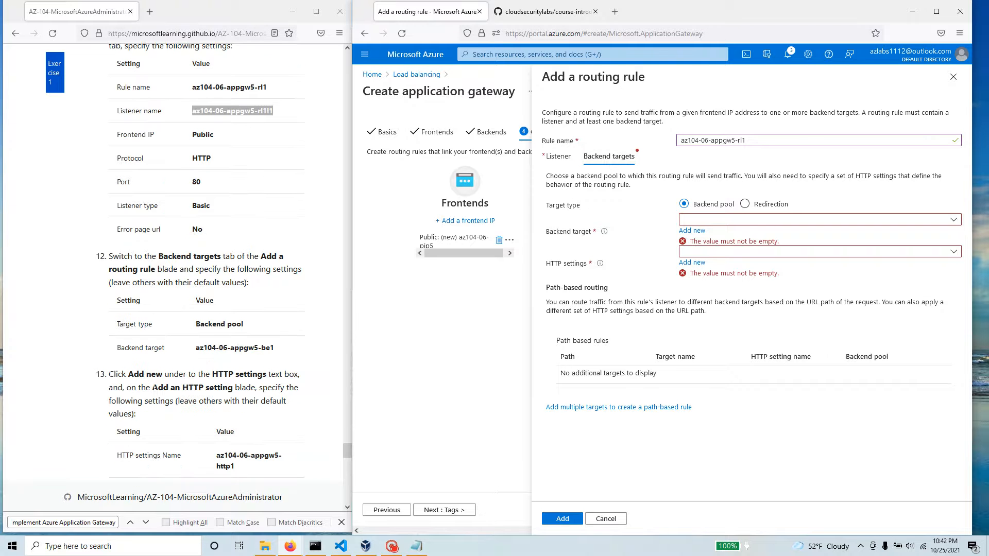
pyautogui.moveTo(247, 330); pyautogui.dragTo(192, 328)
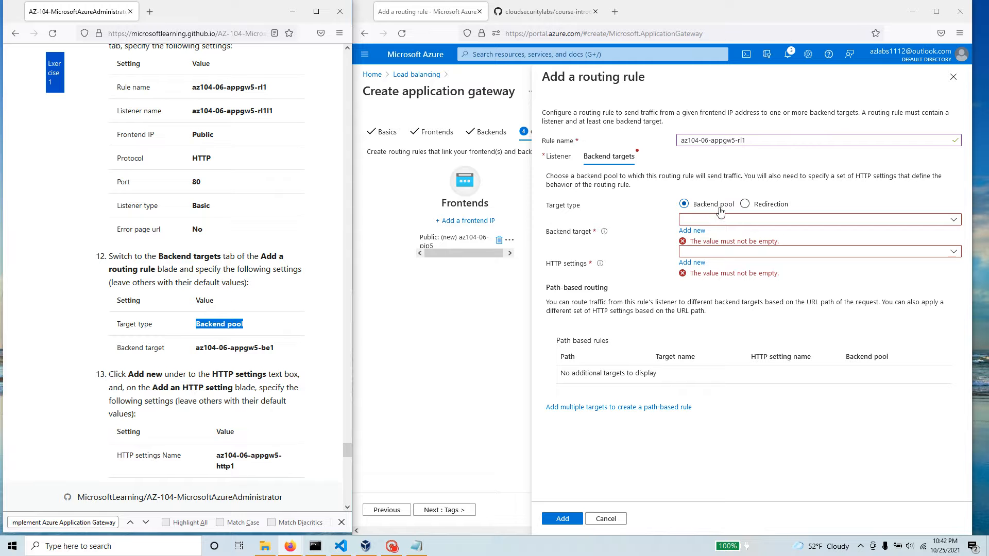
pyautogui.moveTo(281, 348); pyautogui.dragTo(190, 348)
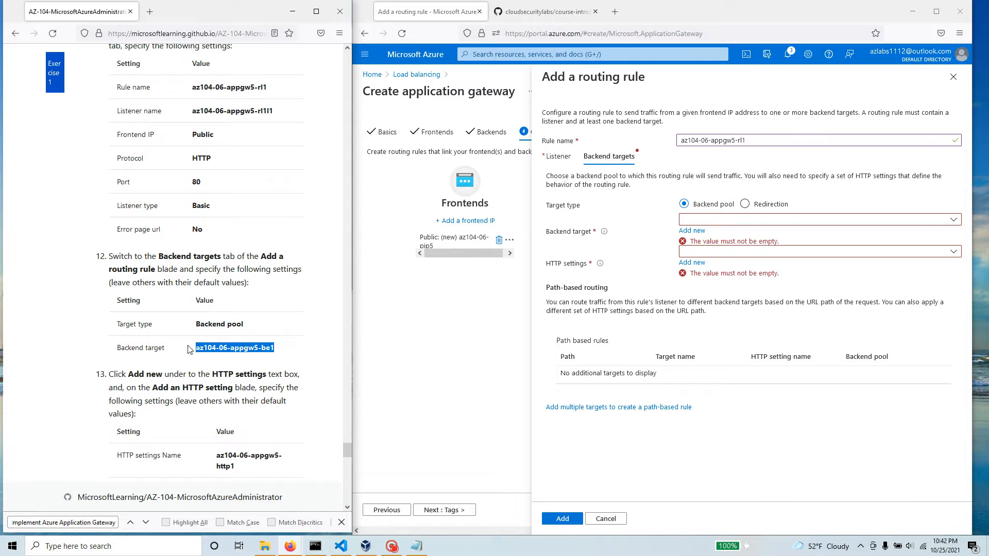
pyautogui.click(725, 217)
pyautogui.click(723, 234)
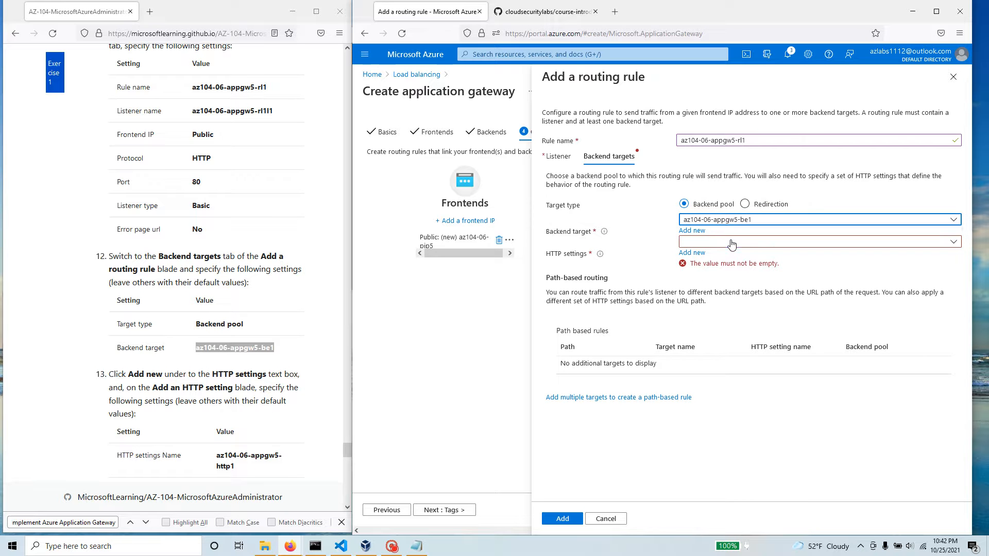
# Step: Start a new HTTP setting for the routing rule, named az104-06-appgw5-http1 as given in the lab manual
pyautogui.click(732, 242)
pyautogui.click(764, 242)
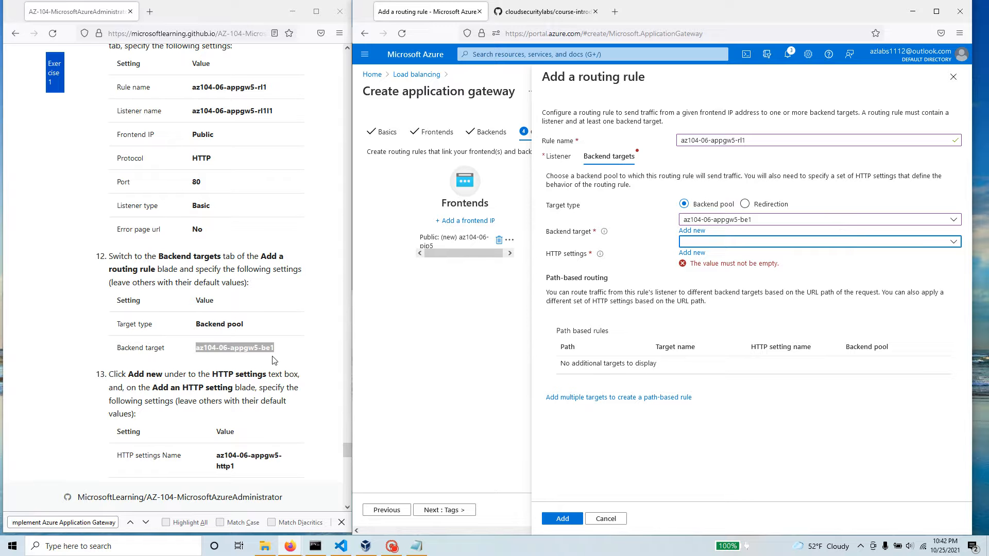
pyautogui.scroll(-1, 275, 360)
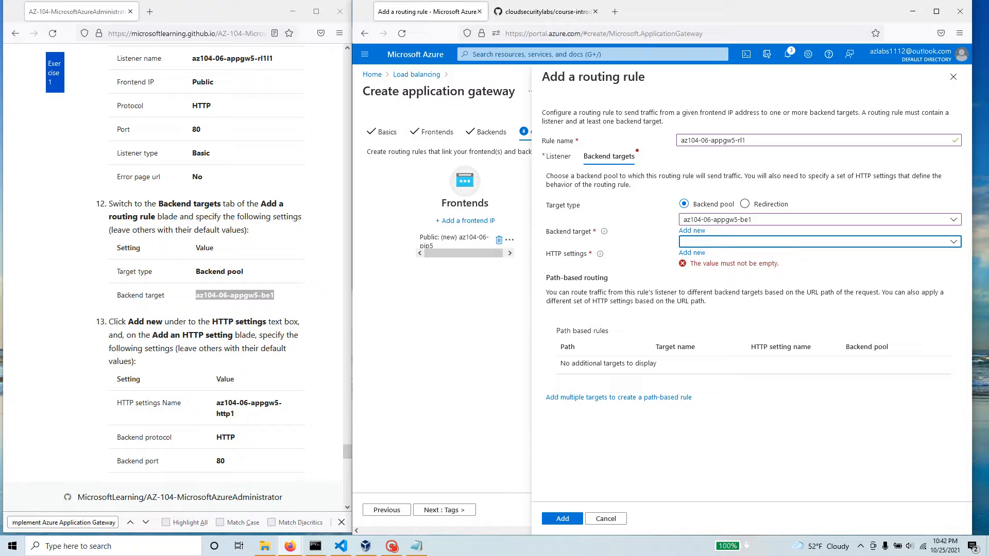
pyautogui.click(692, 253)
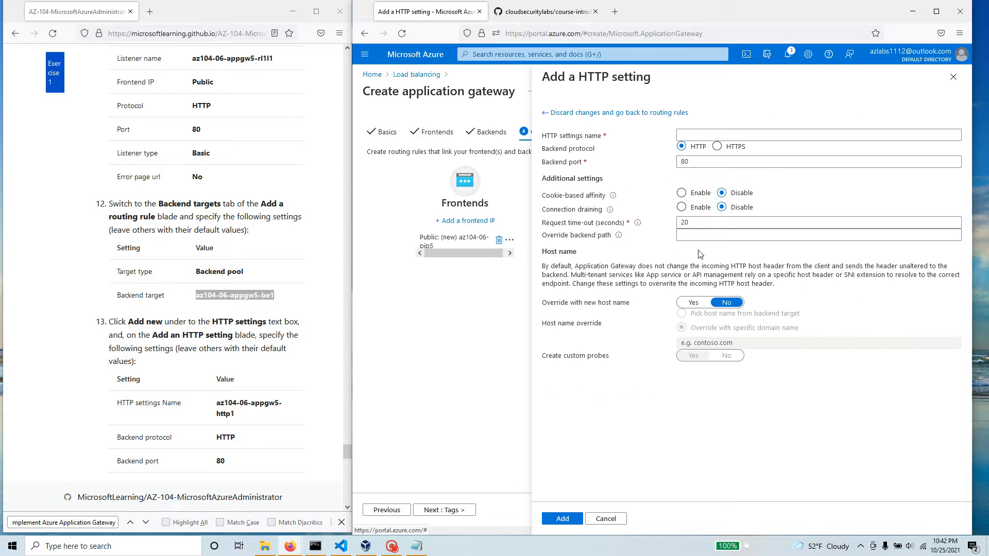
pyautogui.moveTo(241, 417); pyautogui.dragTo(217, 404)
pyautogui.rightClick(225, 402)
pyautogui.click(242, 410)
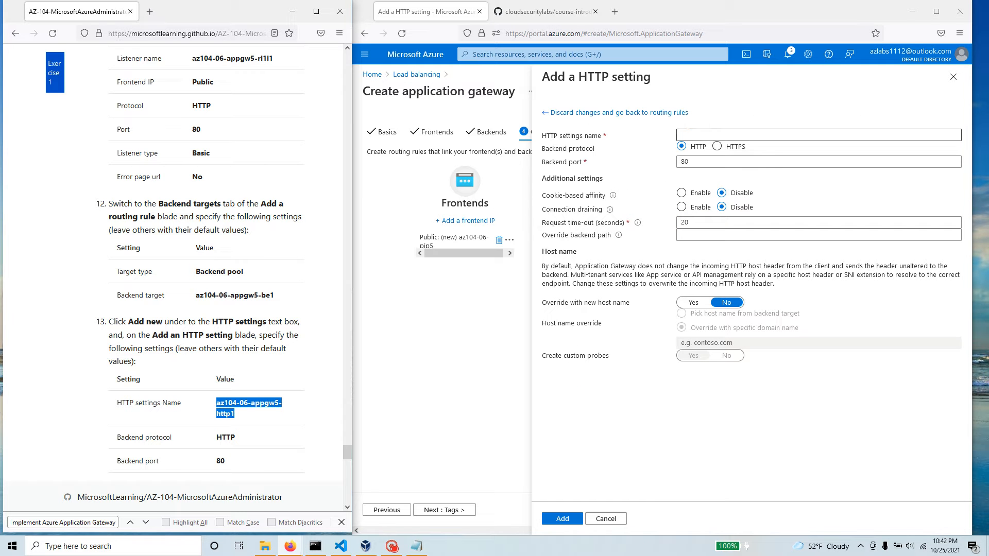
pyautogui.click(686, 134)
pyautogui.hotkey('ctrl', 'v')
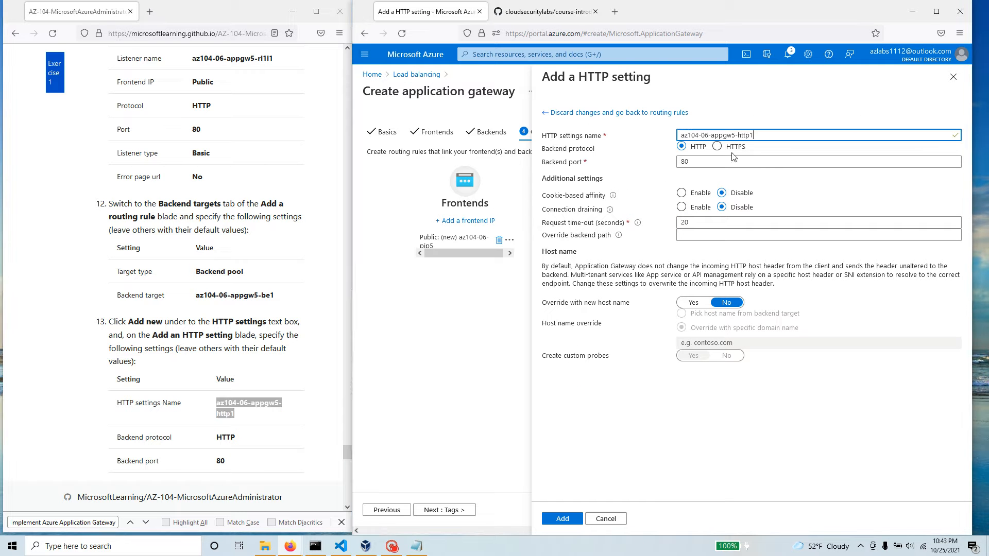
# Step: Add the HTTP setting with protocol HTTP, port 80, affinity and draining disabled and a 20-second time-out, and add the completed routing rule
pyautogui.scroll(-3, 288, 404)
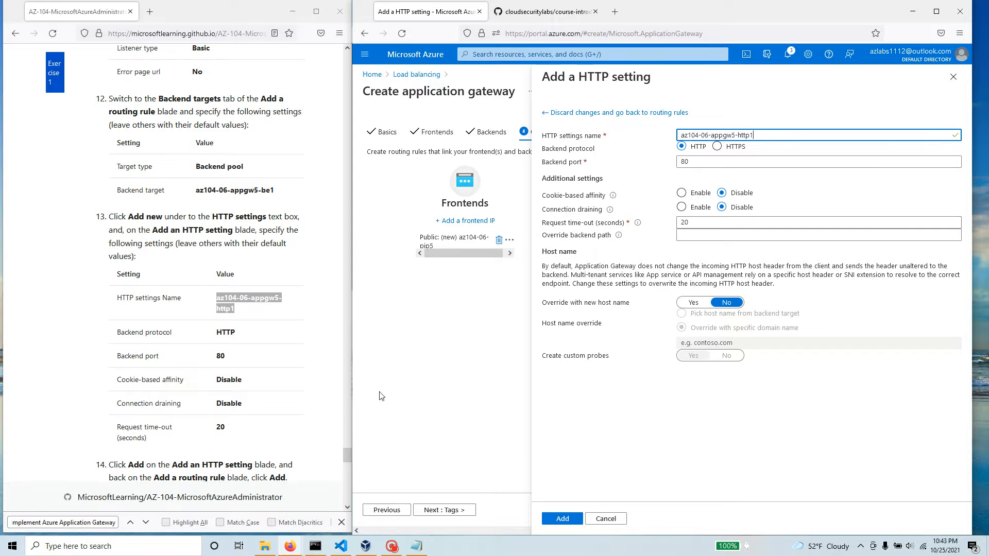
pyautogui.scroll(-3, 136, 451)
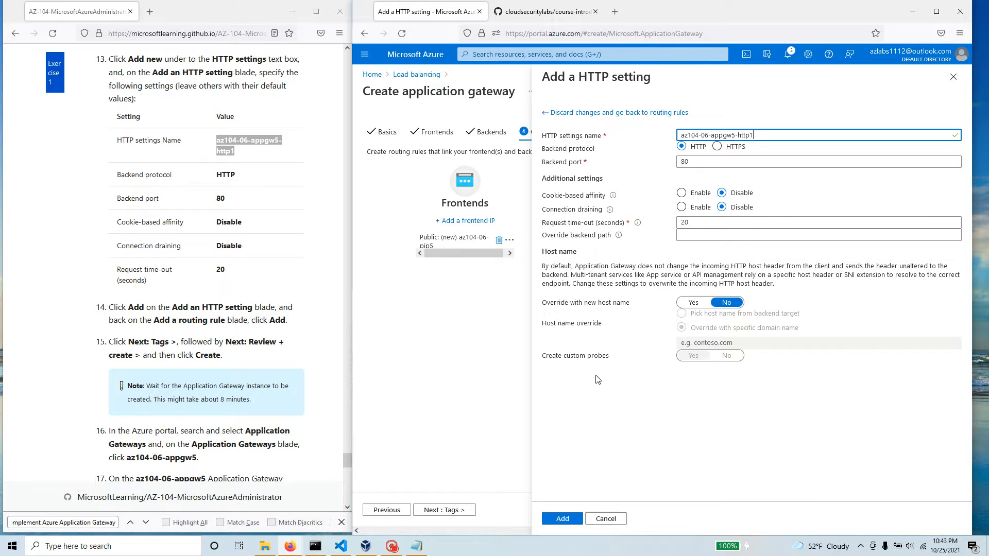
pyautogui.click(561, 520)
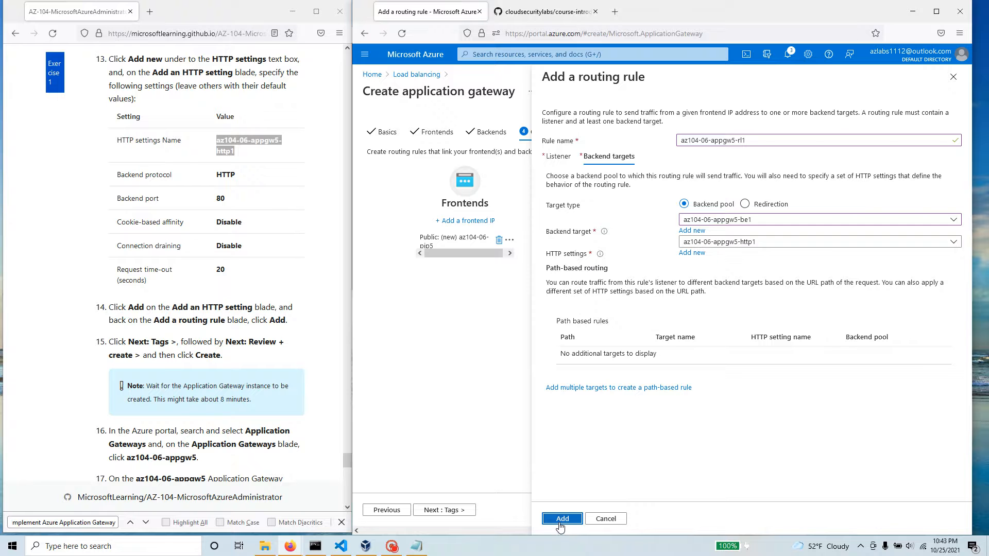
pyautogui.click(560, 527)
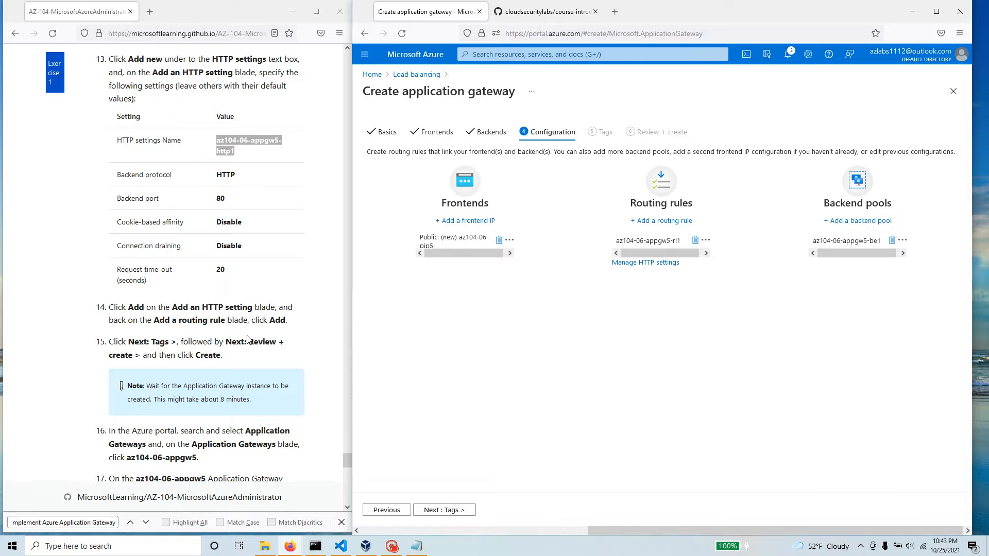
# Step: Reopen routing rule az104-06-appgw5-rl1 to review its listener settings, and close it without saving changes
pyautogui.moveTo(297, 323); pyautogui.dragTo(124, 304)
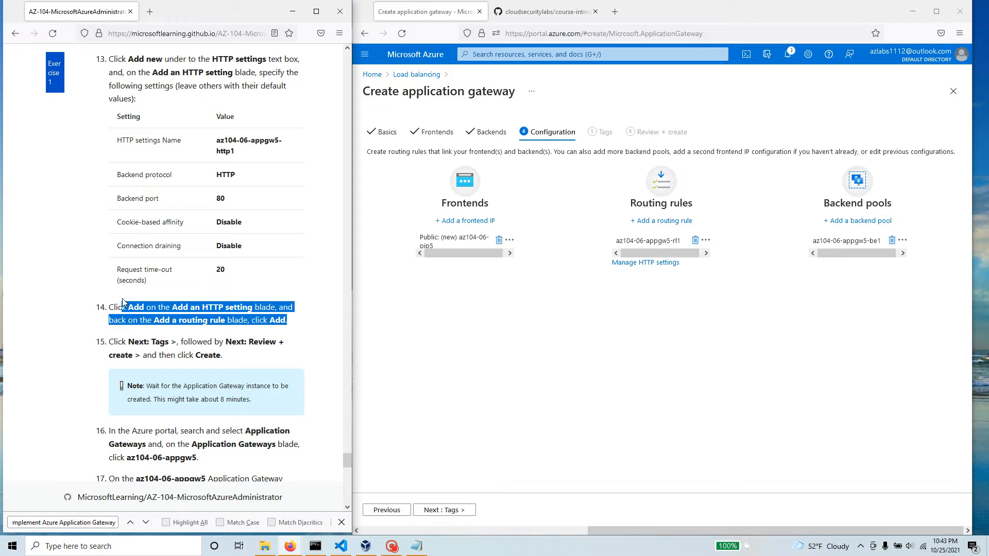
pyautogui.click(154, 320)
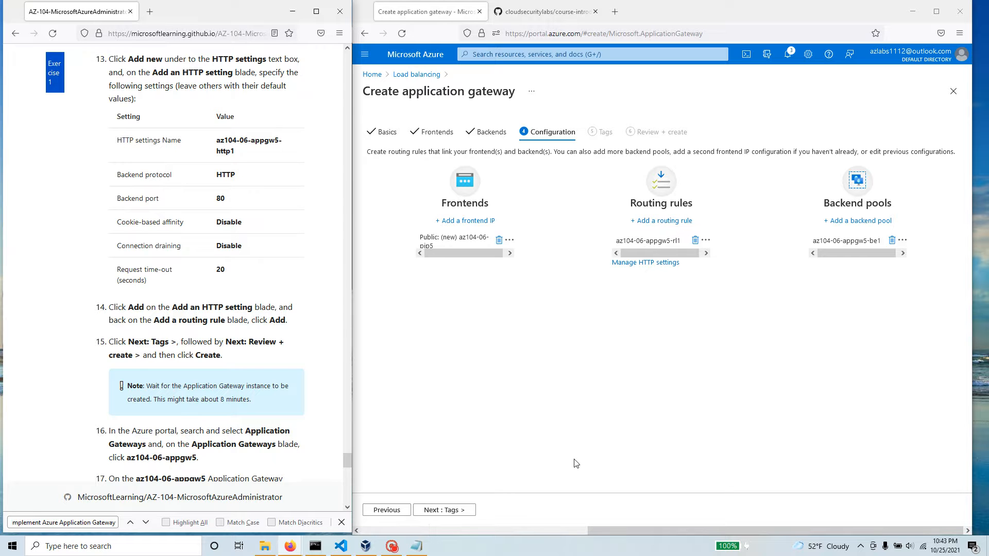
pyautogui.click(653, 241)
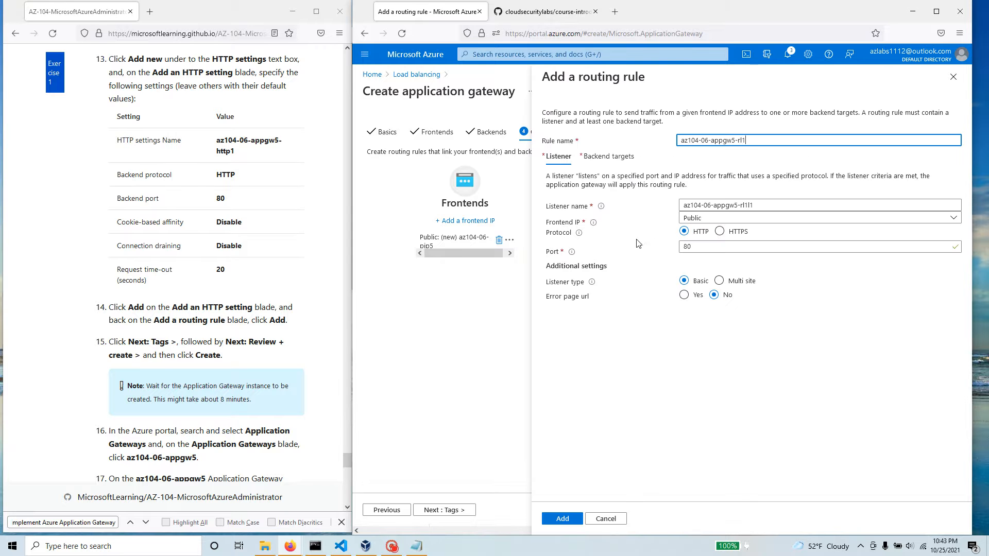
pyautogui.click(597, 521)
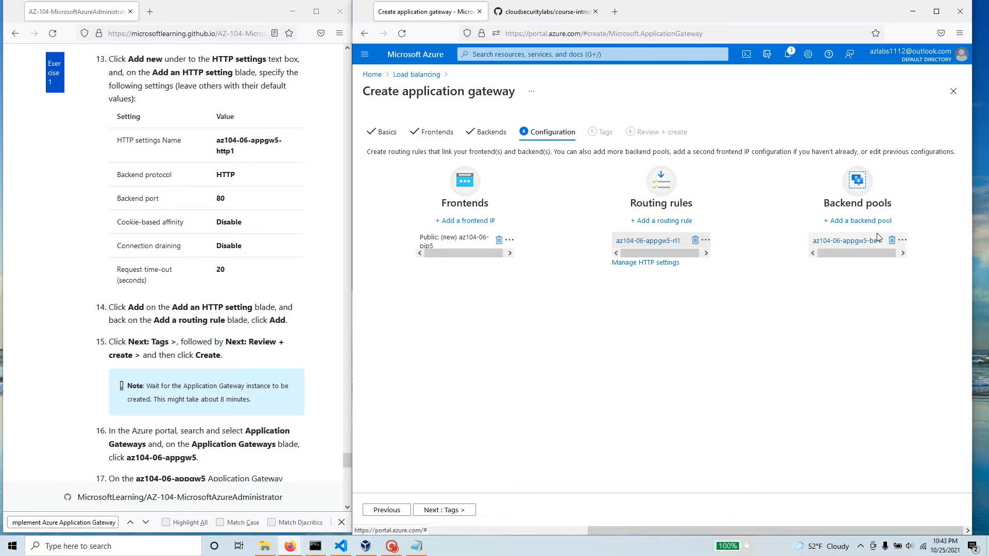
# Step: Leave the tags empty, review the configuration summary and create the application gateway
pyautogui.click(468, 511)
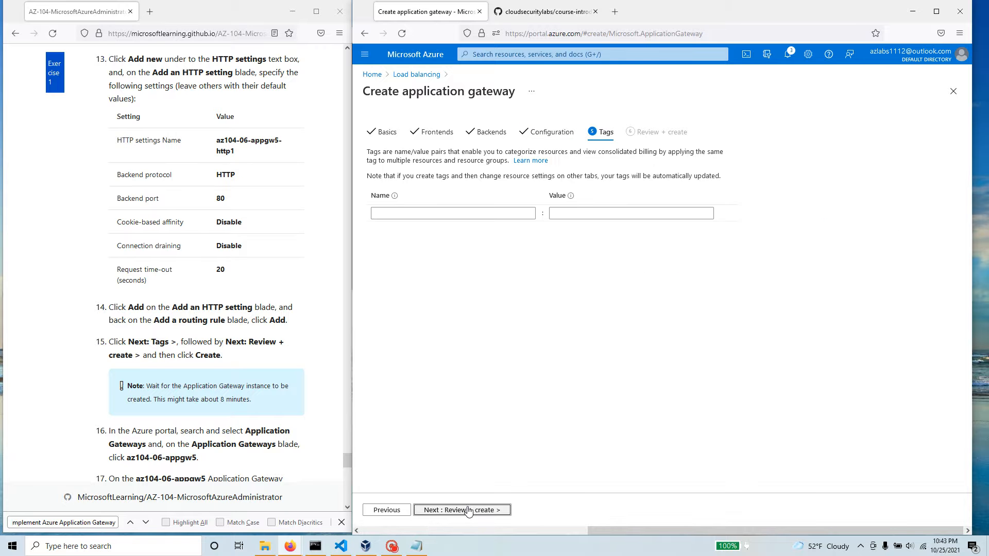
pyautogui.click(496, 510)
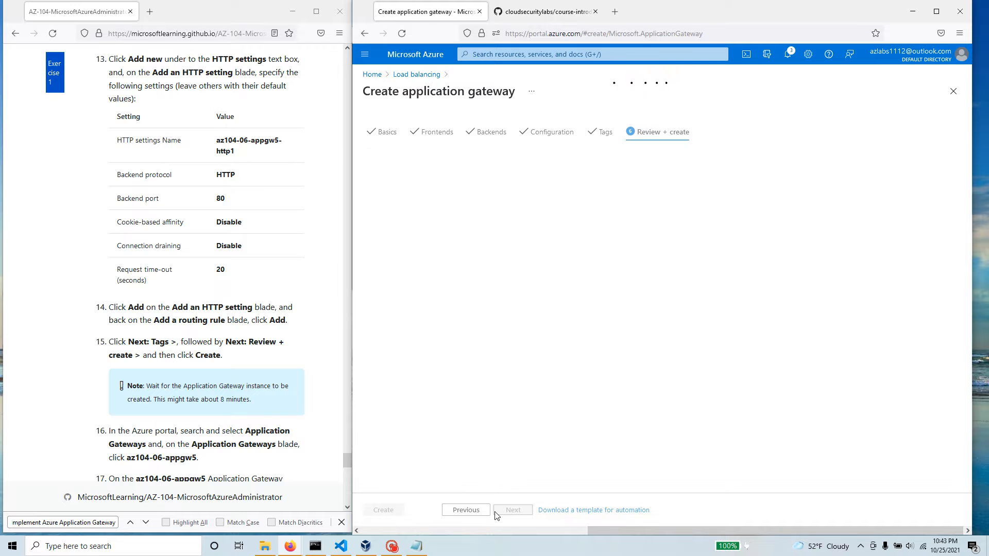
pyautogui.scroll(-2, 243, 367)
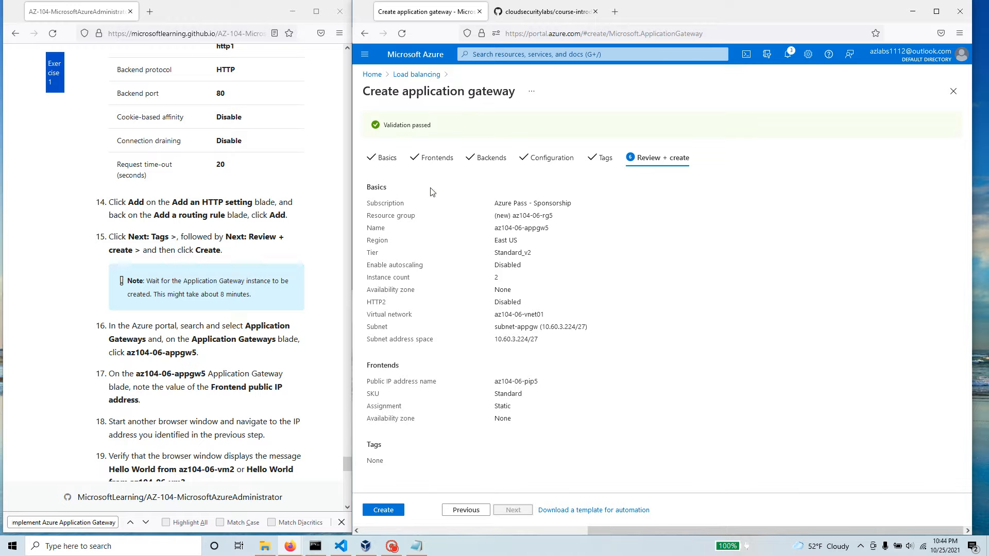
pyautogui.click(387, 510)
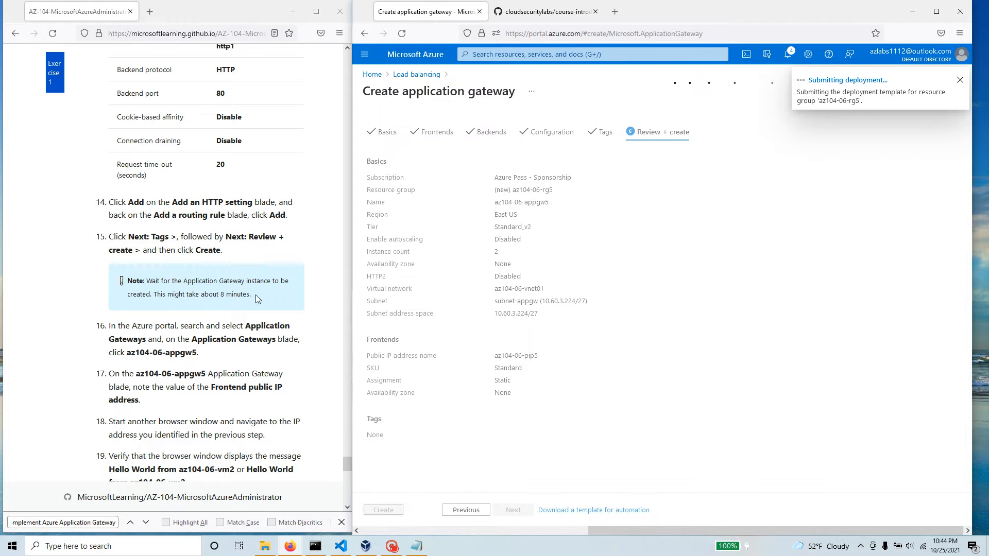
pyautogui.moveTo(253, 295); pyautogui.dragTo(126, 278)
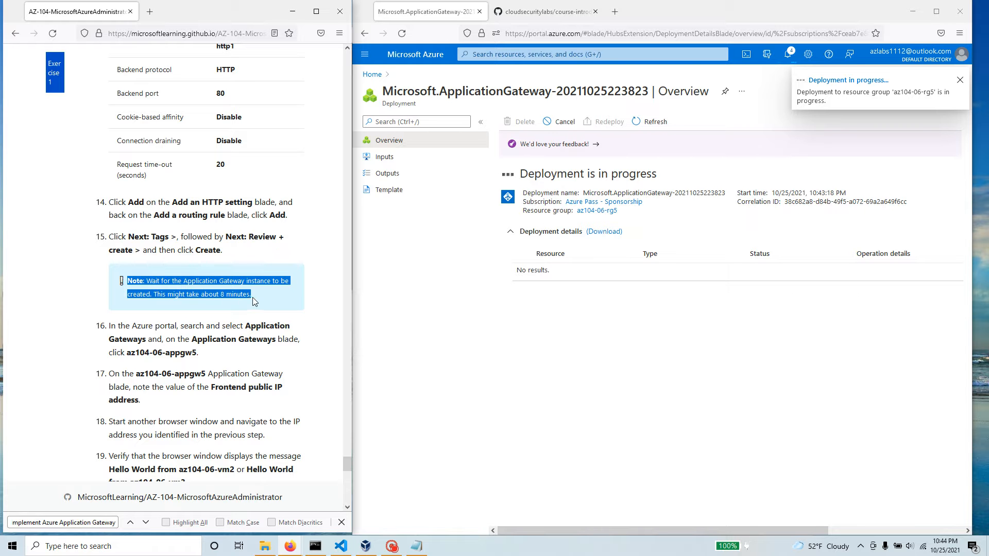
pyautogui.moveTo(393, 550)
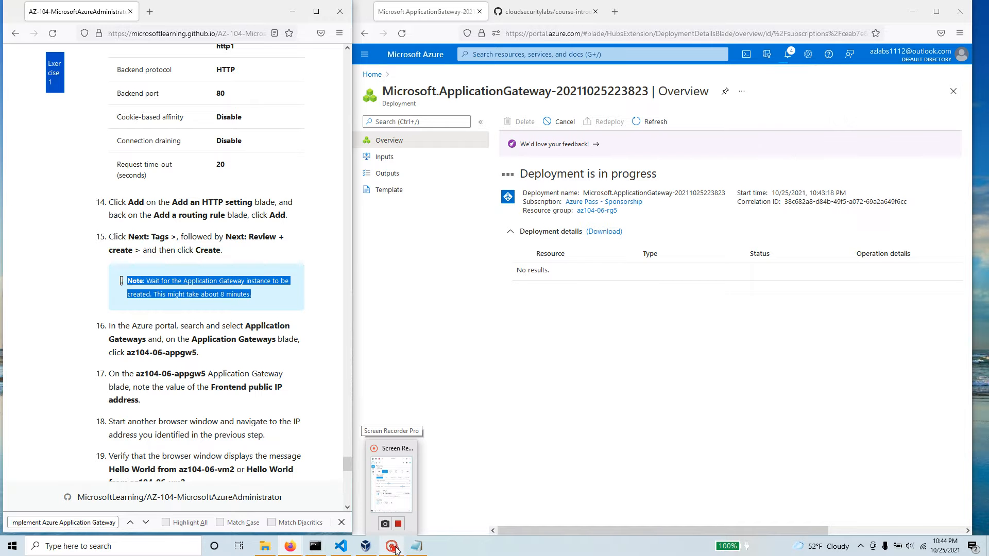
pyautogui.click(409, 486)
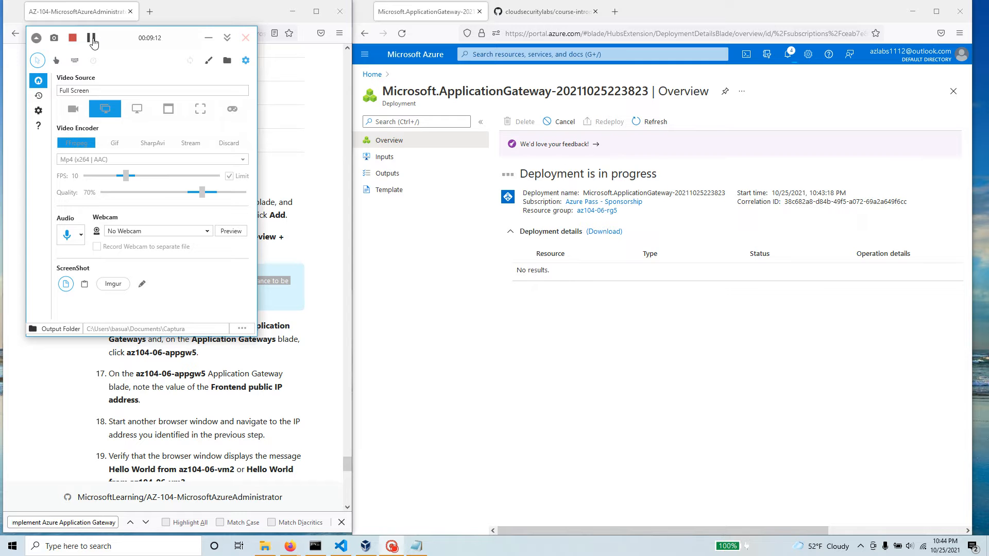
pyautogui.click(89, 40)
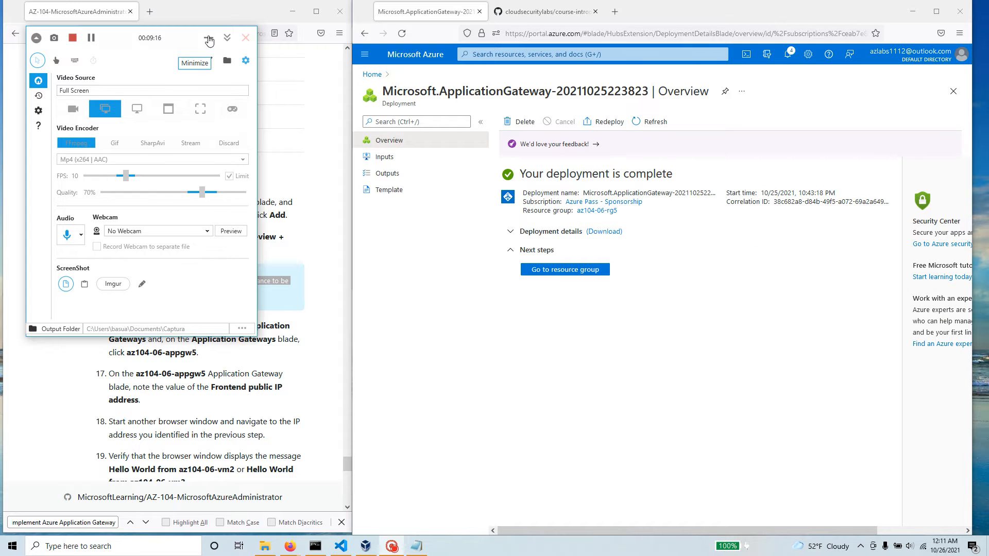
pyautogui.click(209, 41)
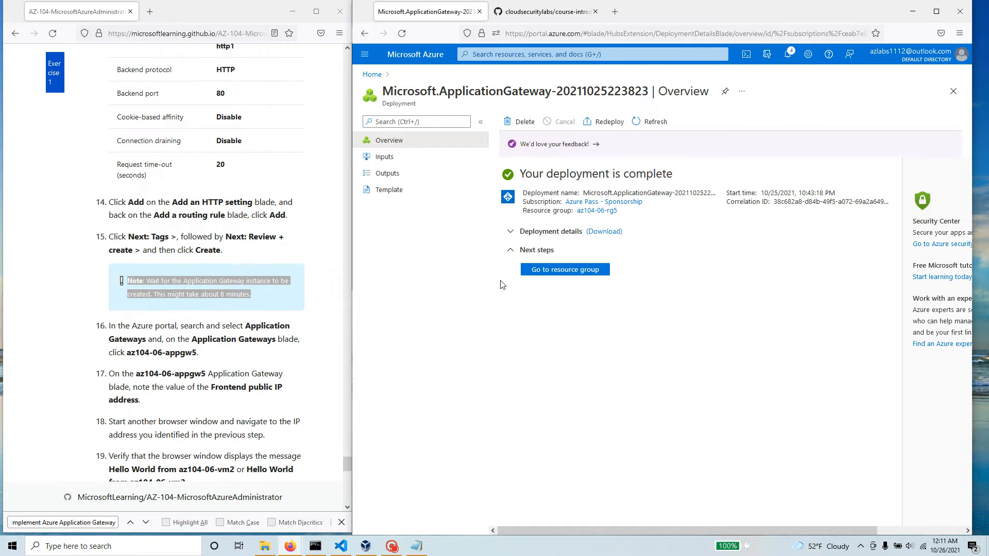
# Step: Go to the deployed resource group az104-06-rg5 and open the application gateway az104-06-appgw5
pyautogui.click(559, 271)
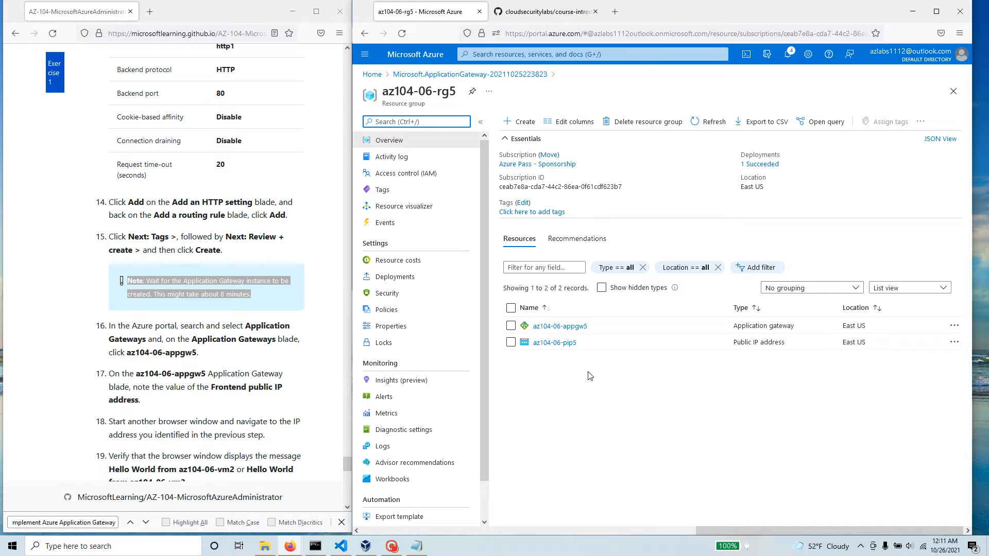
pyautogui.moveTo(560, 326)
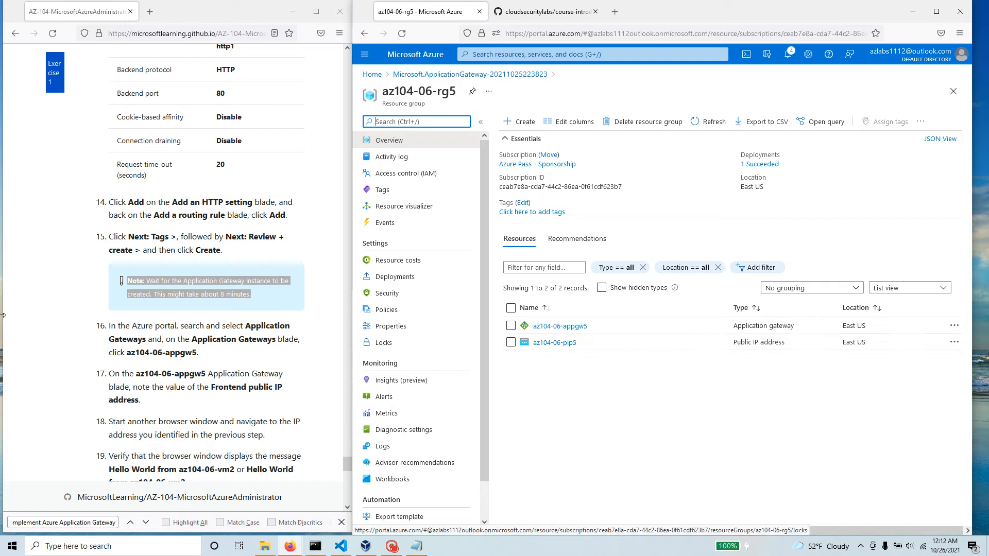
pyautogui.scroll(-3, 127, 309)
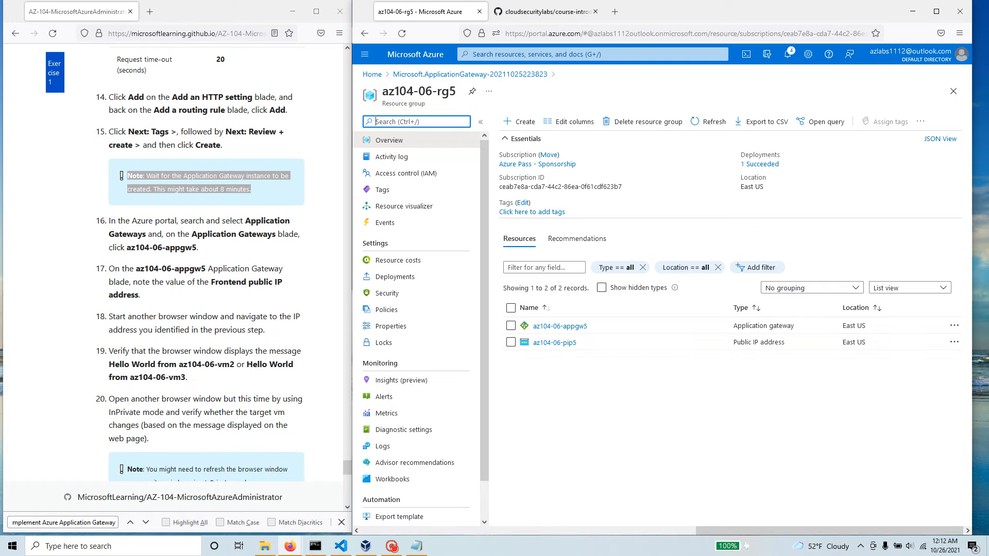
pyautogui.moveTo(245, 221); pyautogui.dragTo(142, 234)
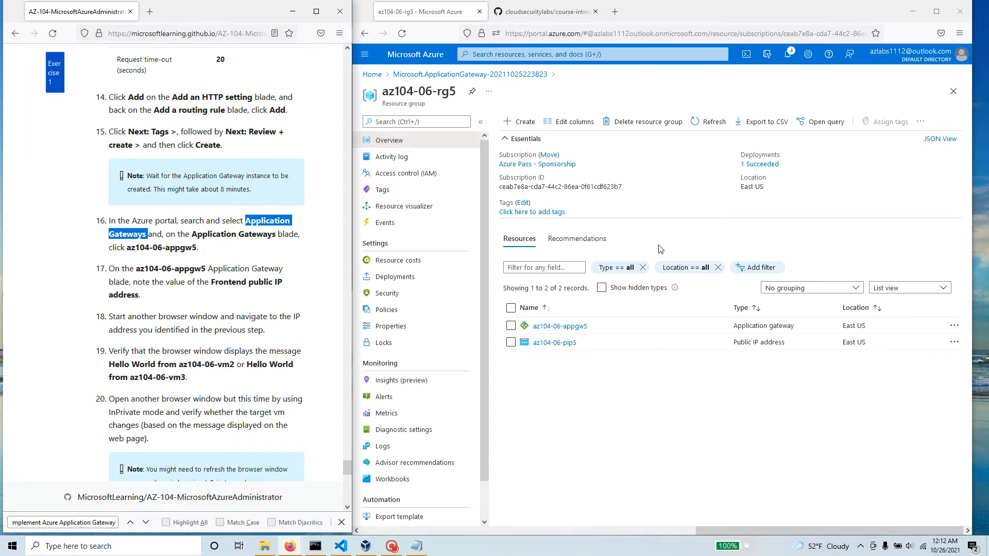
pyautogui.click(562, 326)
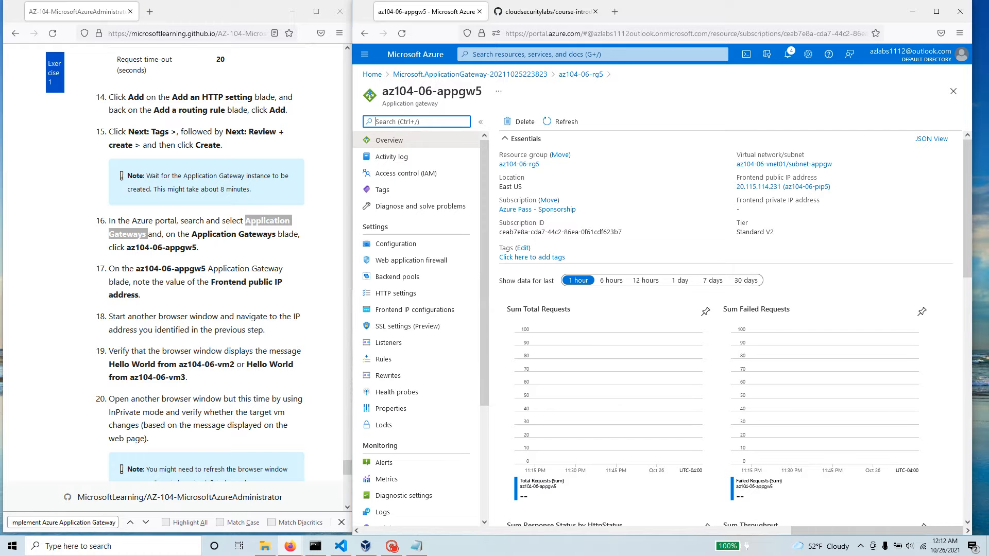
pyautogui.moveTo(127, 248); pyautogui.dragTo(204, 259)
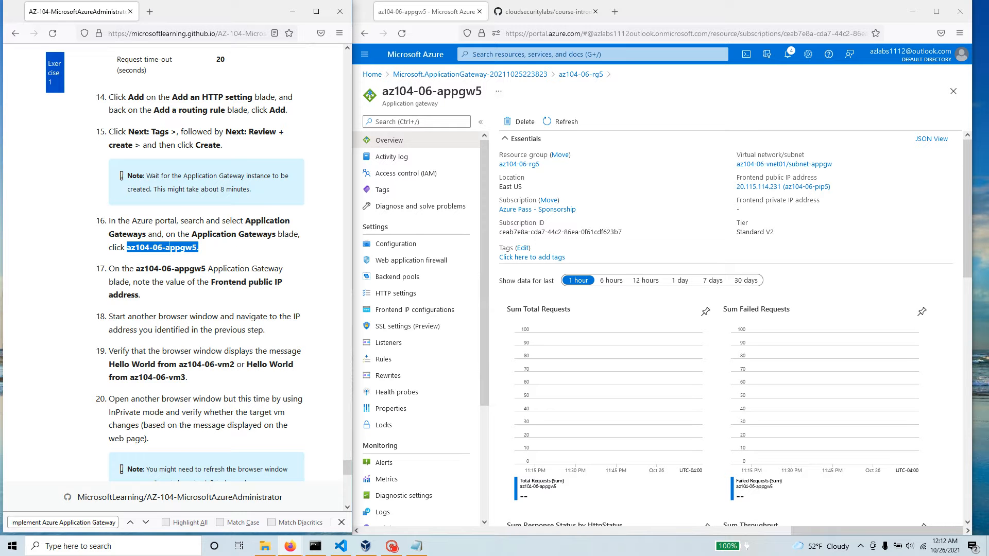
pyautogui.click(484, 94)
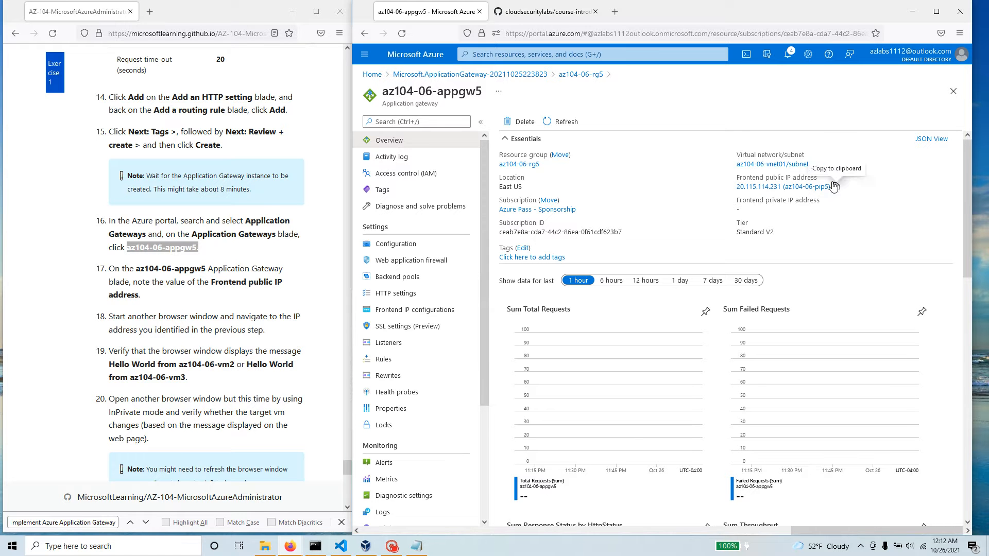
# Step: Copy the gateway's frontend public IP address and paste it into the Notepad note below the az104-06-pip4 entry
pyautogui.click(836, 186)
pyautogui.click(415, 546)
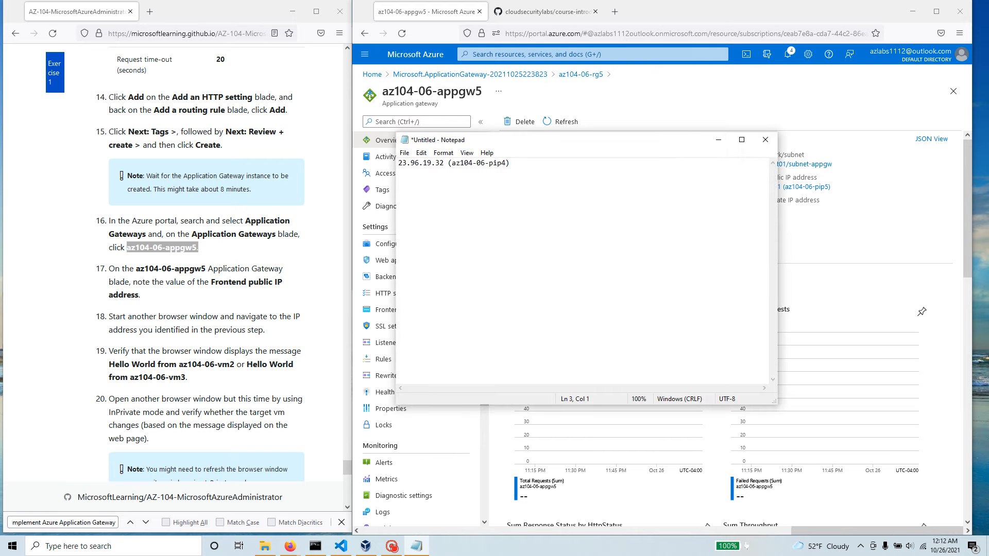
pyautogui.hotkey('ctrl', 'v')
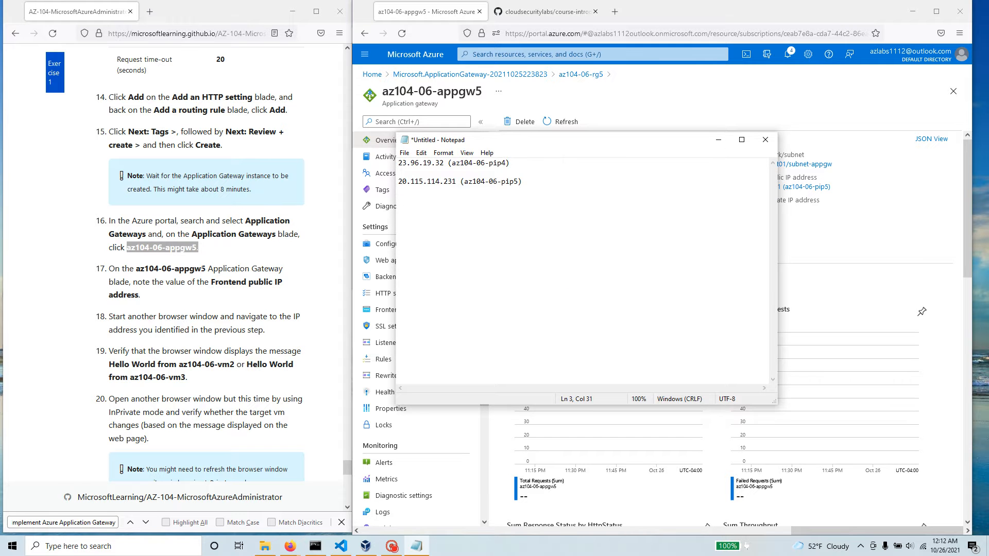
pyautogui.click(161, 296)
pyautogui.click(718, 139)
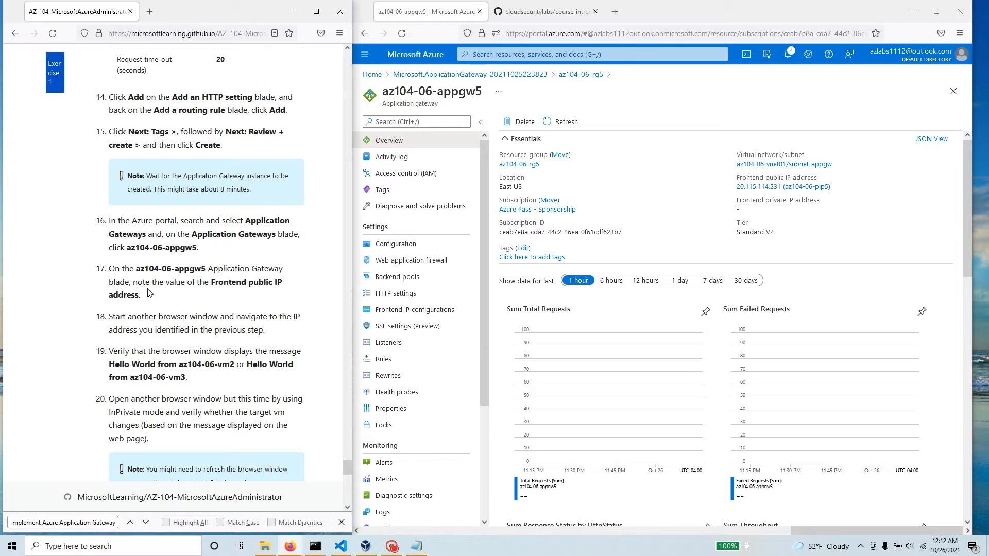
# Step: Browse to the gateway's public IP 20.115.114.231 in a new browser tab, removing the pasted resource name from the address
pyautogui.scroll(-2, 154, 248)
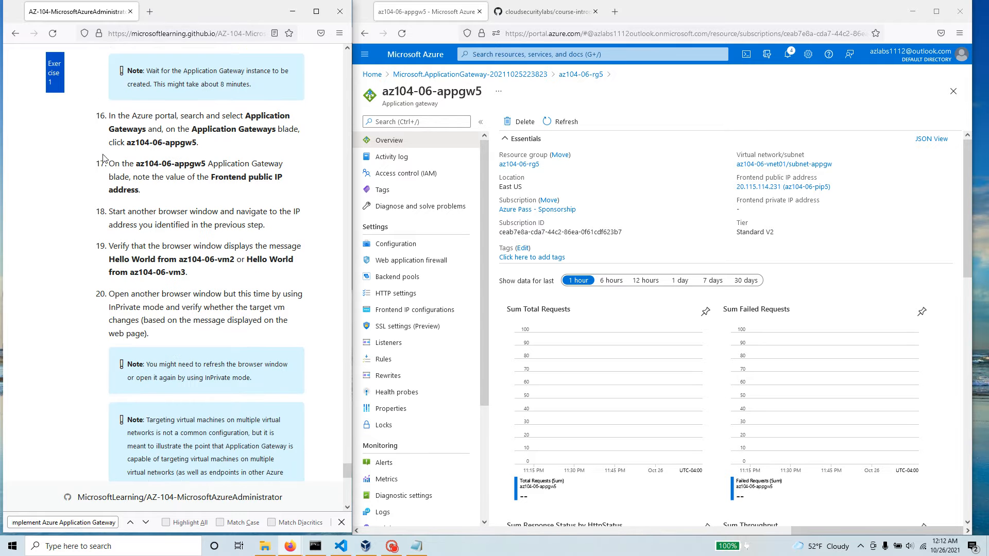
pyautogui.scroll(-1, 134, 206)
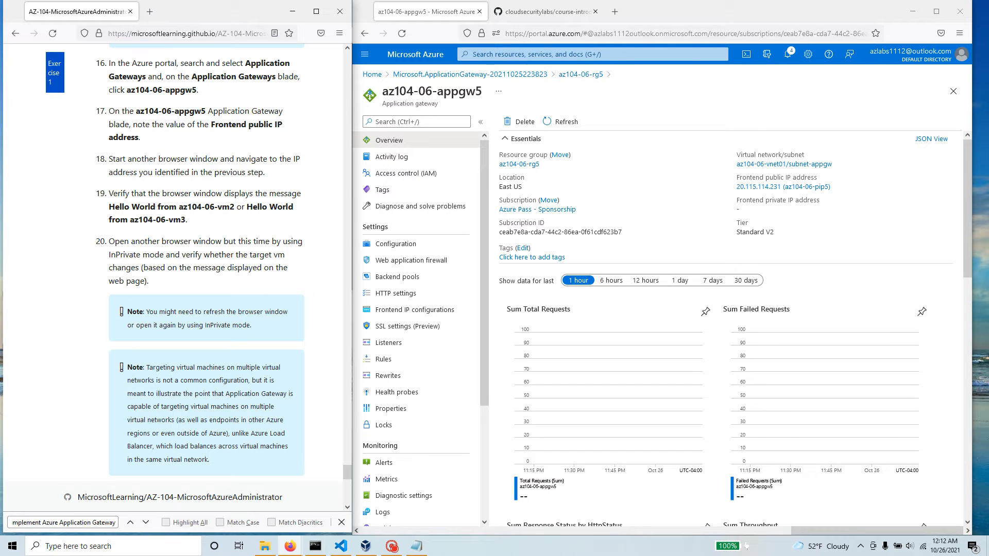
pyautogui.click(614, 12)
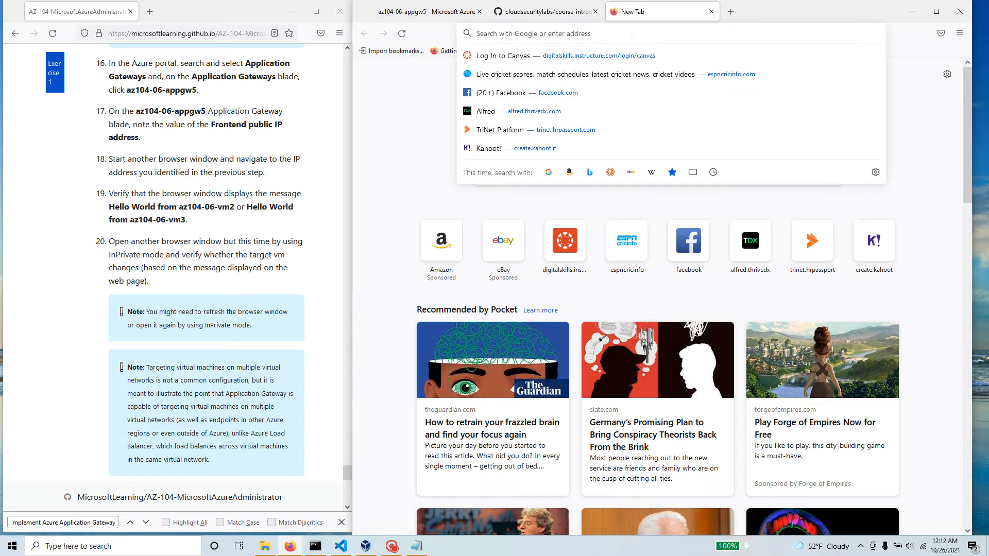
pyautogui.hotkey('ctrl', 'v')
pyautogui.press('BackSpace')
pyautogui.press('BackSpace')
pyautogui.press('BackSpace')
pyautogui.press('BackSpace')
pyautogui.press('BackSpace')
pyautogui.press('BackSpace')
pyautogui.press('BackSpace')
pyautogui.press('BackSpace')
pyautogui.press('BackSpace')
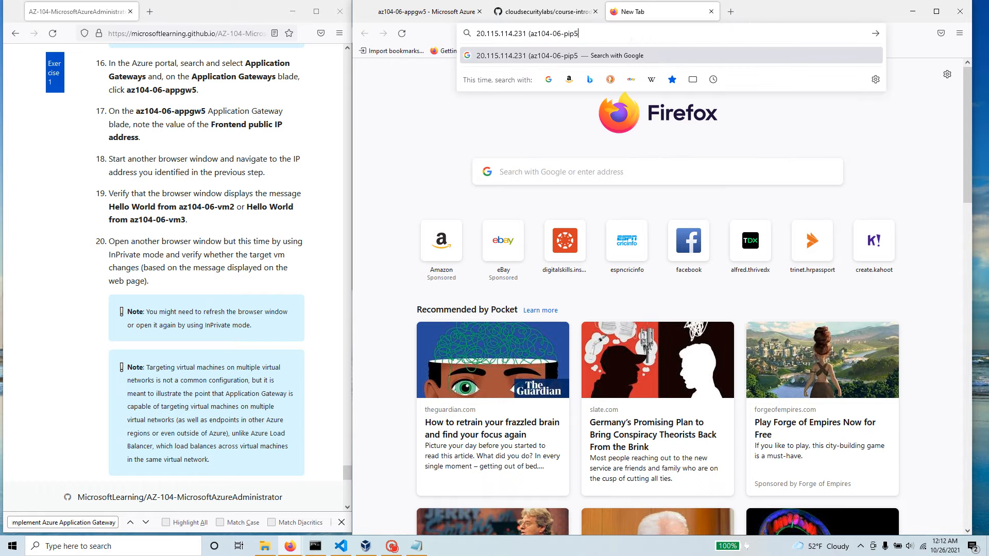
pyautogui.press('BackSpace')
pyautogui.press('BackSpace')
pyautogui.press('BackSpace')
pyautogui.press('BackSpace')
pyautogui.press('BackSpace')
pyautogui.press('BackSpace')
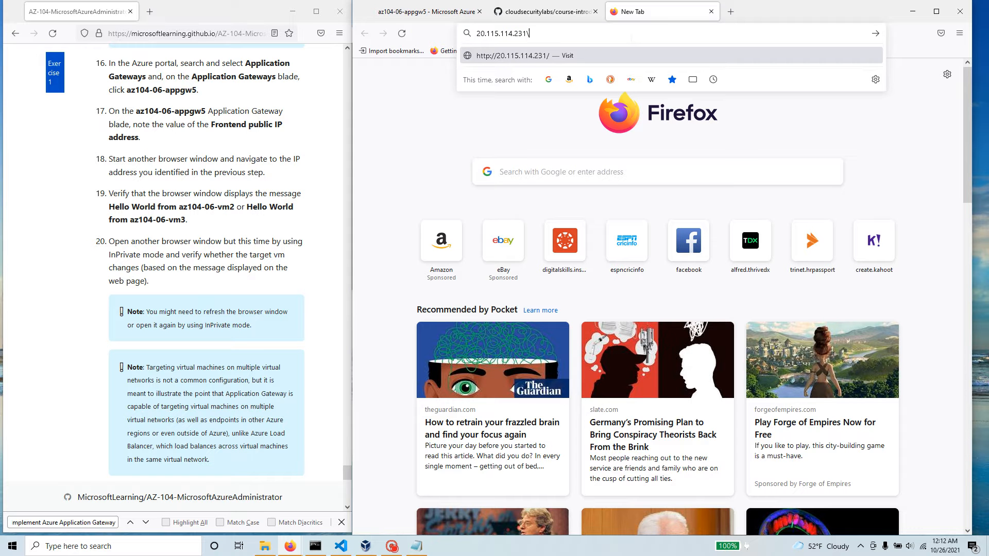
pyautogui.press('BackSpace')
pyautogui.write('1')
pyautogui.press('Return')
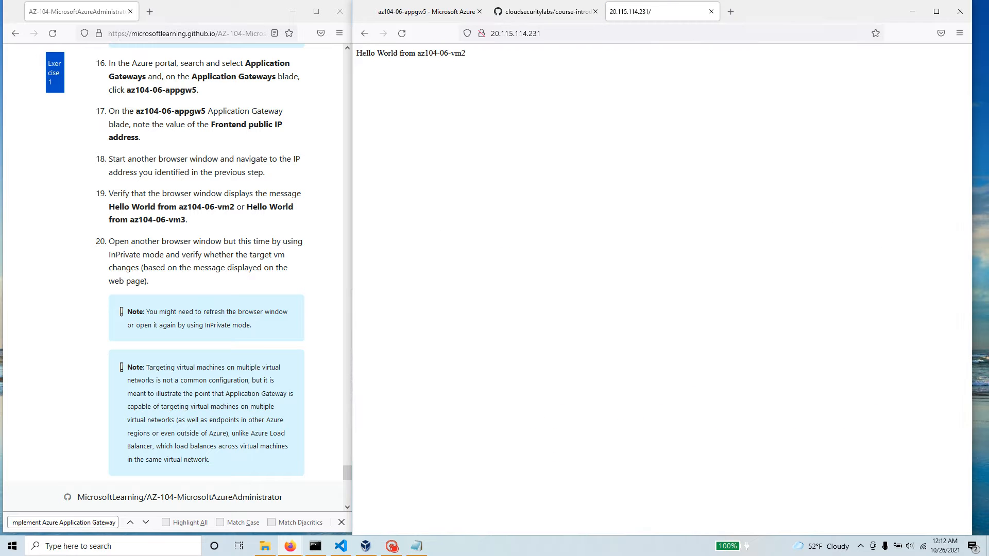
# Step: Reload the gateway's web page to check whether a different backend VM answers
pyautogui.moveTo(484, 56); pyautogui.dragTo(356, 54)
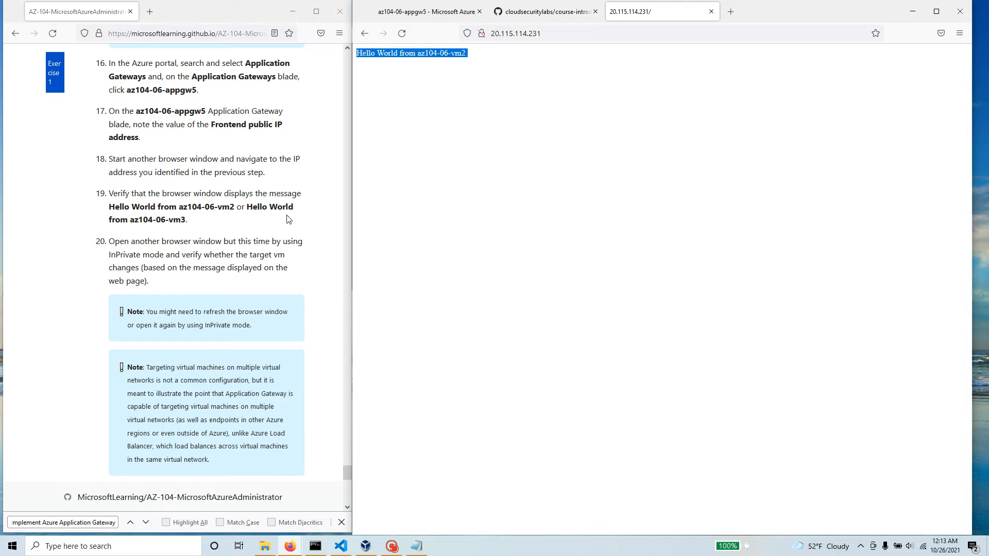
pyautogui.click(401, 33)
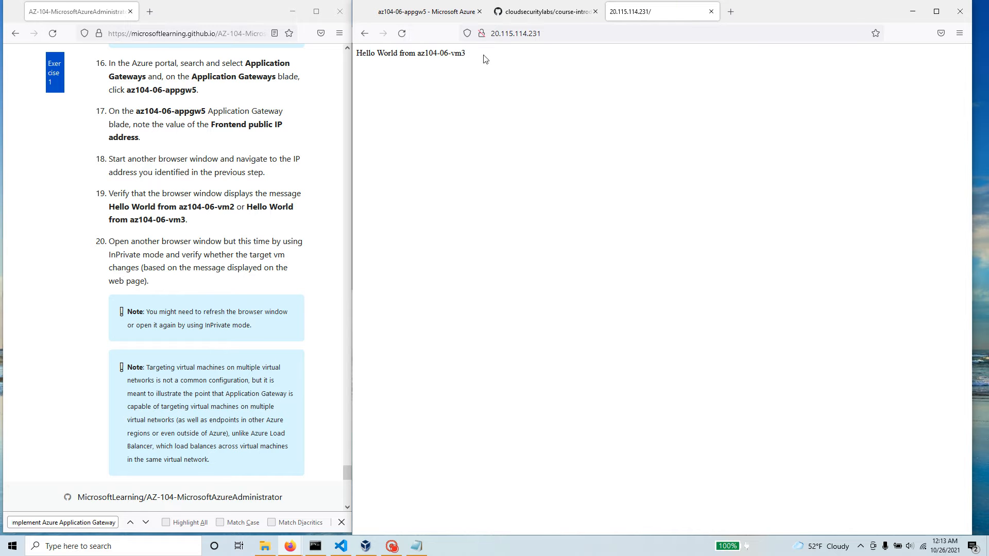
# Step: Refresh the page at 20.115.114.231 once more and check which backend VM the Hello World message names
pyautogui.moveTo(484, 59); pyautogui.dragTo(361, 54)
pyautogui.click(402, 33)
pyautogui.moveTo(483, 64); pyautogui.dragTo(355, 55)
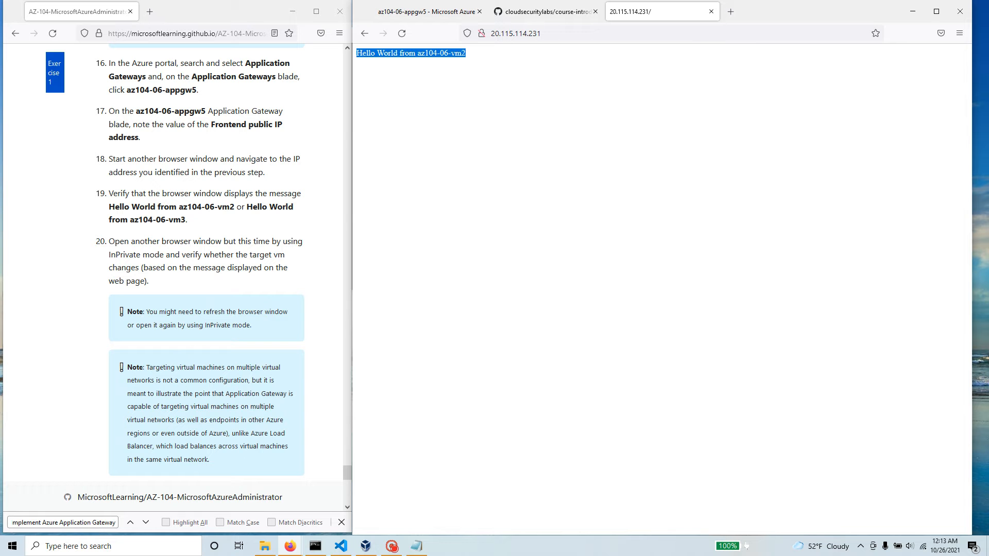
# Step: Read the lab notes on refreshing the browser and on Application Gateway targeting VMs across multiple virtual networks, unlike Azure Load Balancer
pyautogui.moveTo(252, 325); pyautogui.dragTo(144, 312)
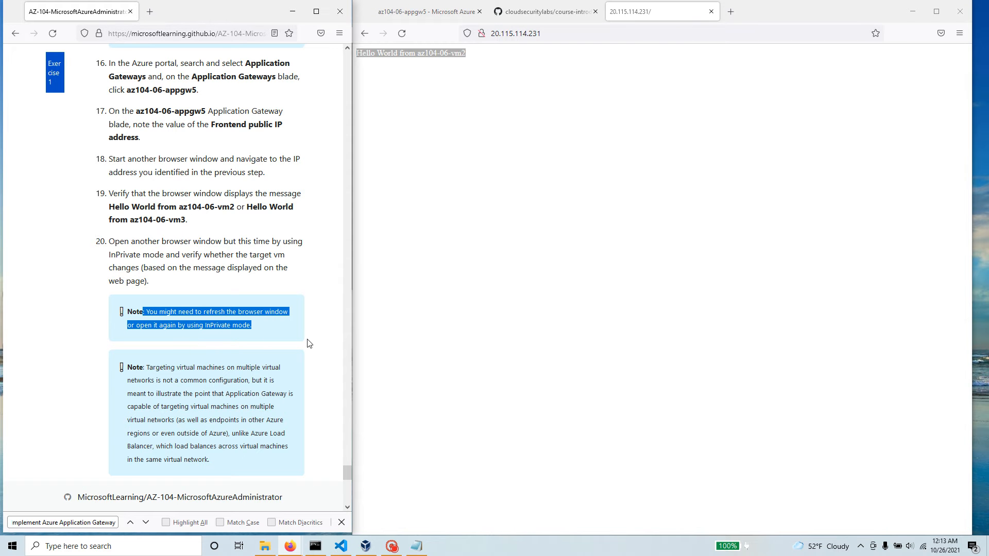
pyautogui.scroll(-3, 308, 344)
pyautogui.scroll(-2, 308, 344)
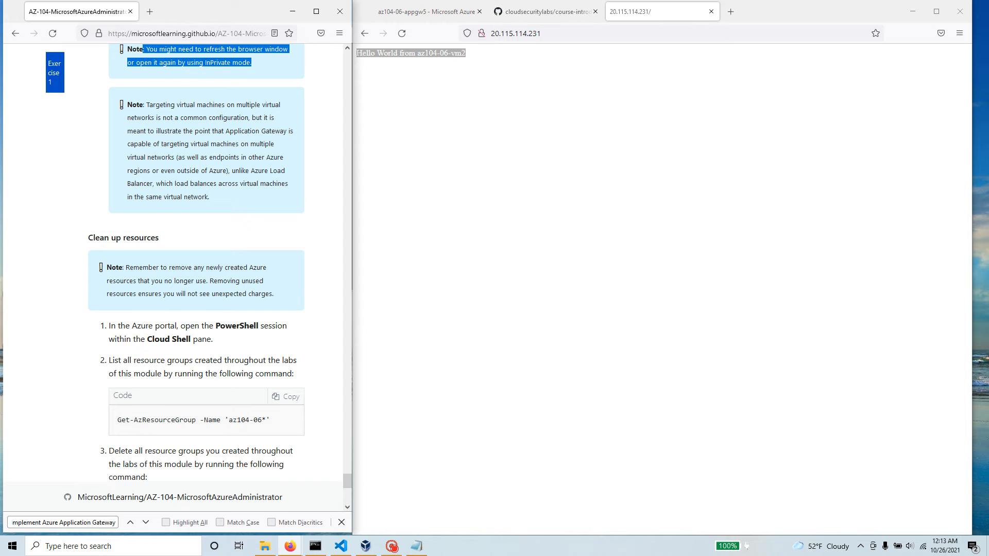
pyautogui.moveTo(159, 144); pyautogui.dragTo(177, 158)
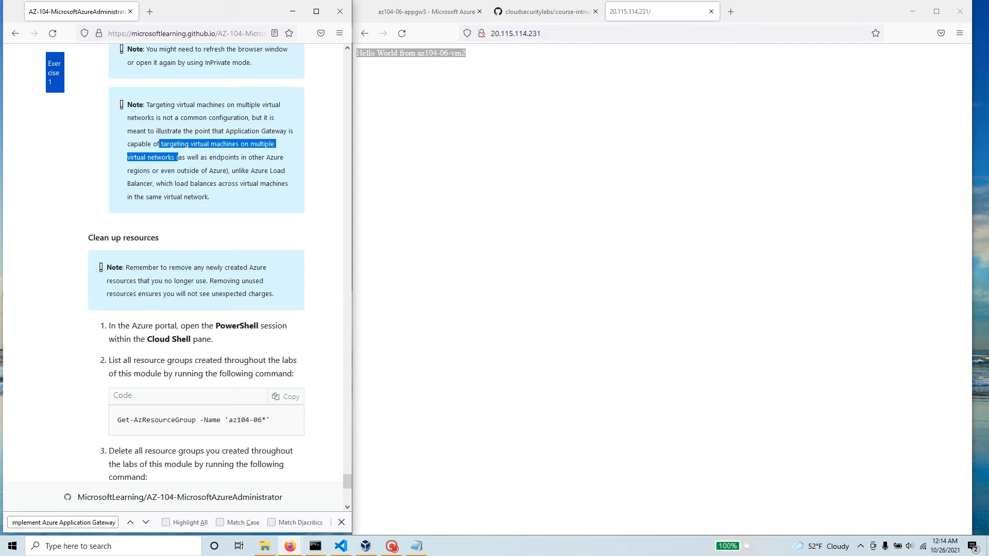
pyautogui.moveTo(250, 170); pyautogui.dragTo(280, 198)
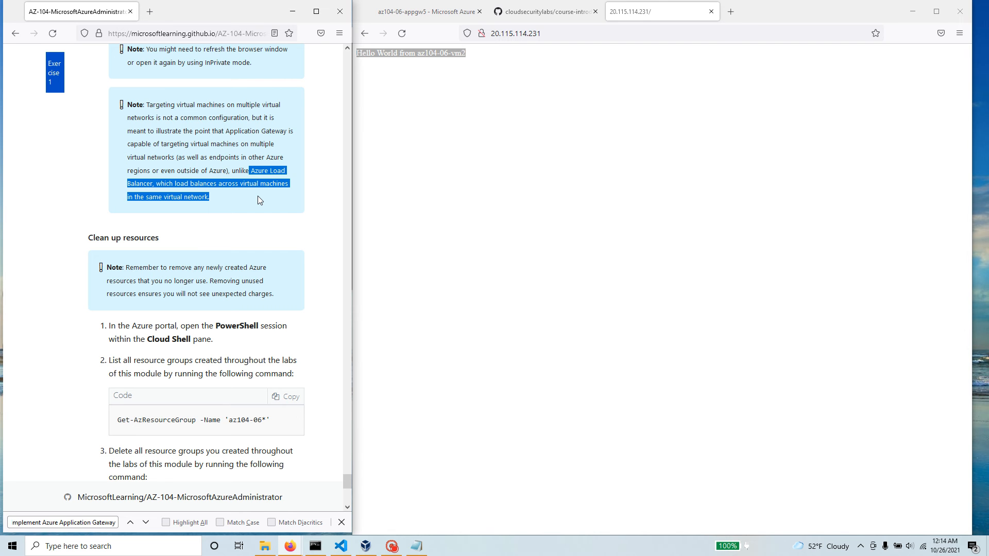
# Step: Review the lab's Clean up resources instructions, including the PowerShell commands for listing and deleting the az104-06 resource groups
pyautogui.scroll(-4, 204, 289)
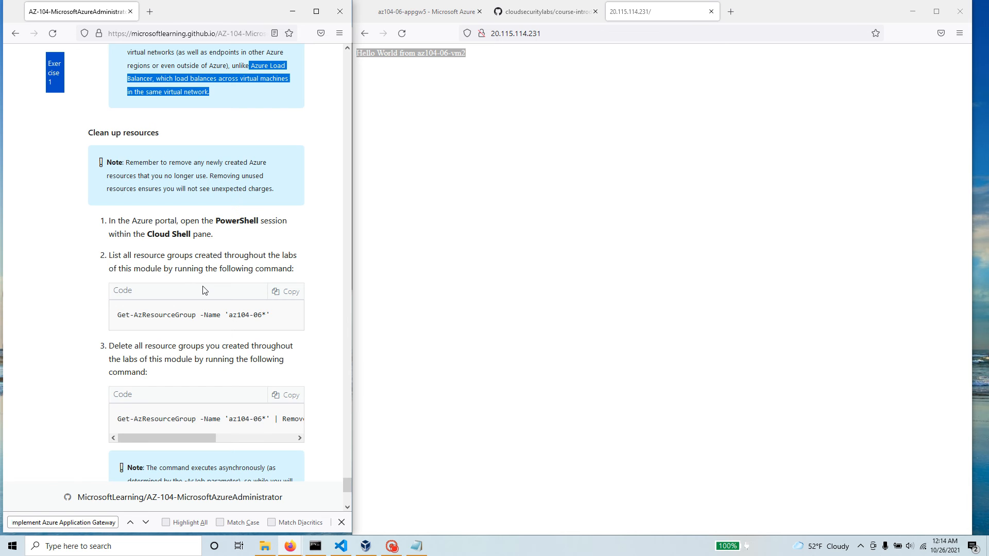
pyautogui.scroll(-1, 204, 290)
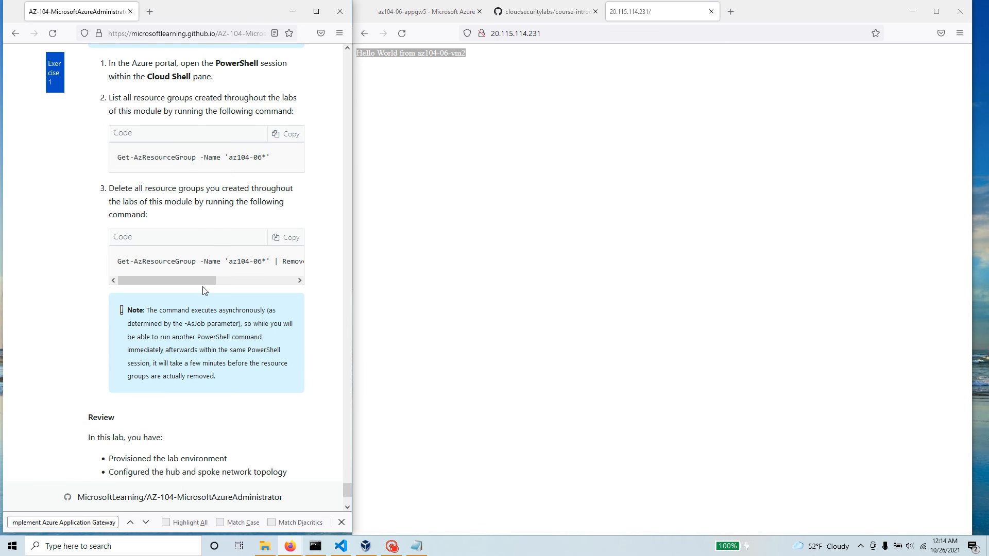
pyautogui.scroll(-2, 205, 290)
pyautogui.scroll(5, 205, 290)
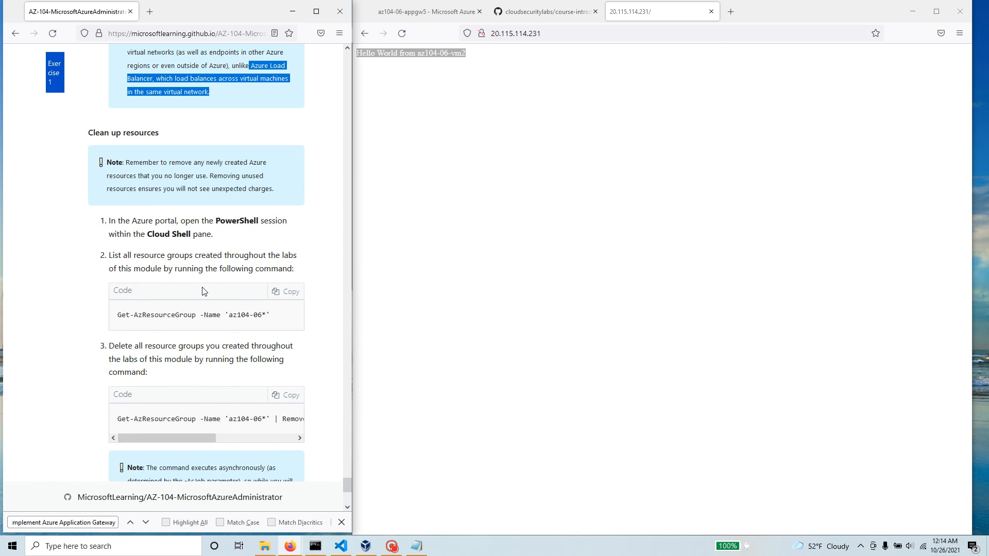
pyautogui.scroll(-1, 202, 291)
pyautogui.moveTo(176, 385); pyautogui.dragTo(116, 385)
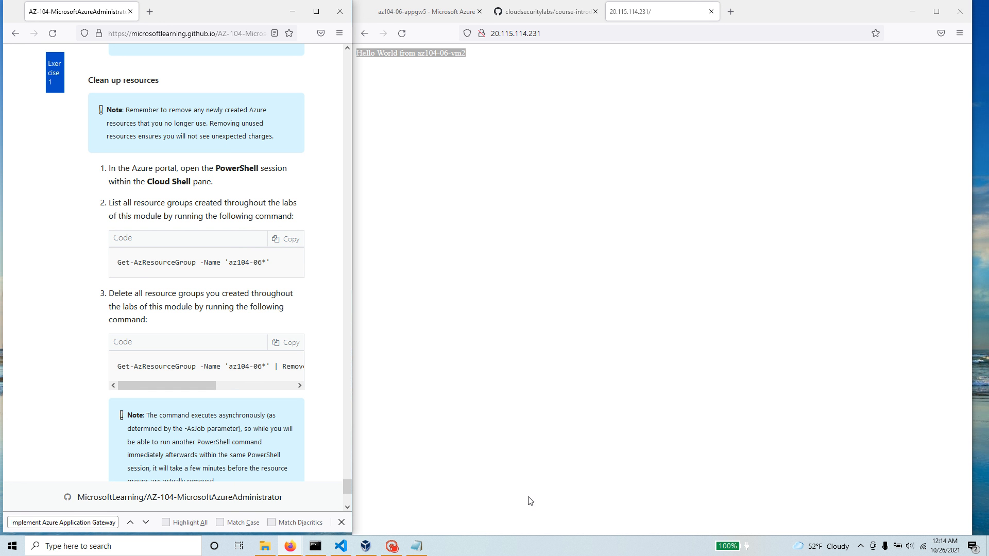
pyautogui.click(393, 548)
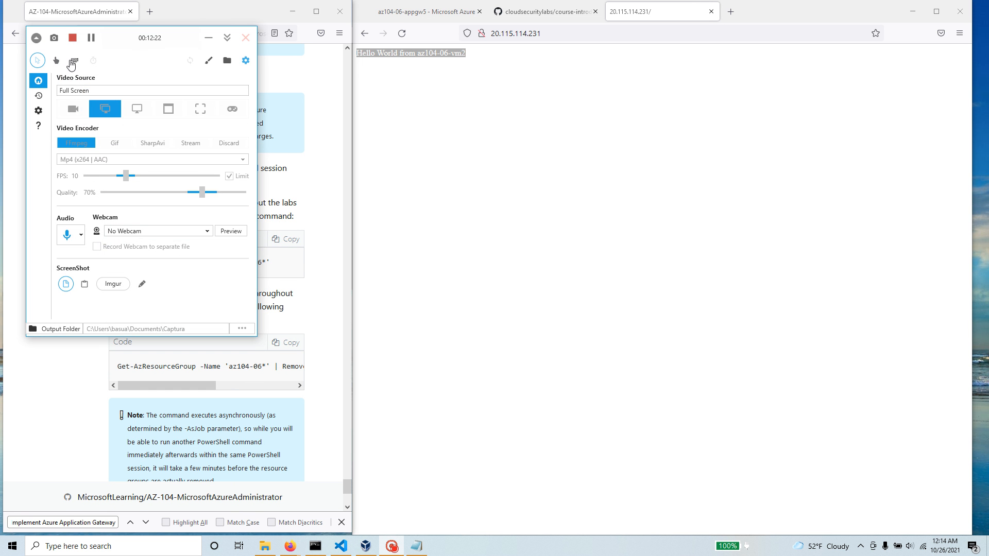